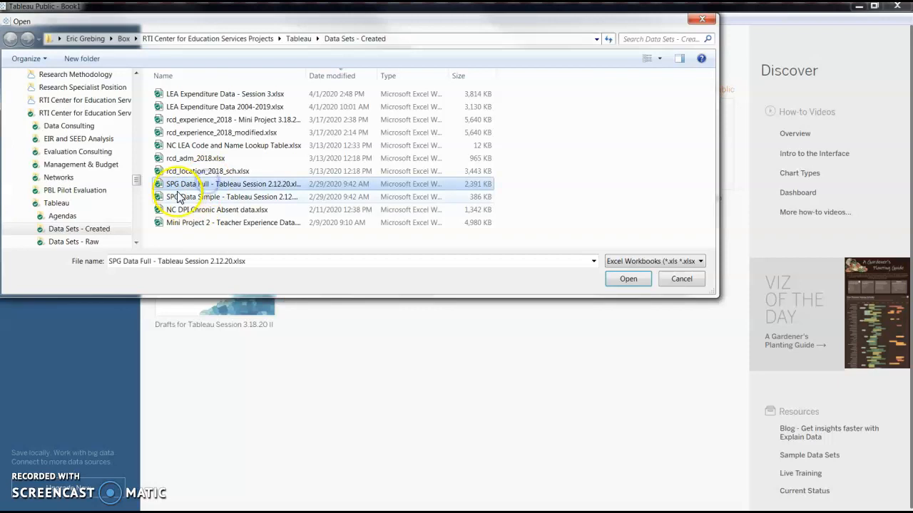
Step: Connect to the workbook SPG Data Full - Tableau Session 2.12.20.xlsx and go to the empty Sheet 1 worksheet
{"action": "left_click", "coordinate": [628, 279]}
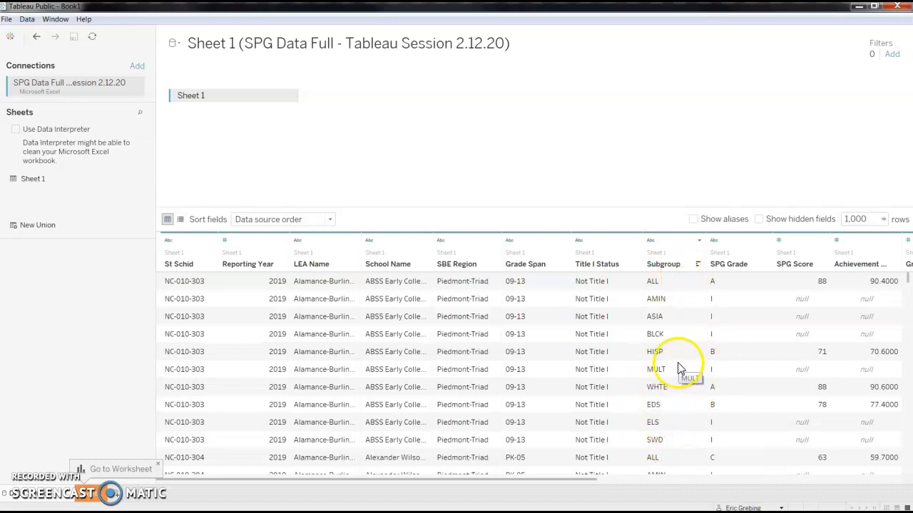
{"action": "left_click", "coordinate": [98, 499]}
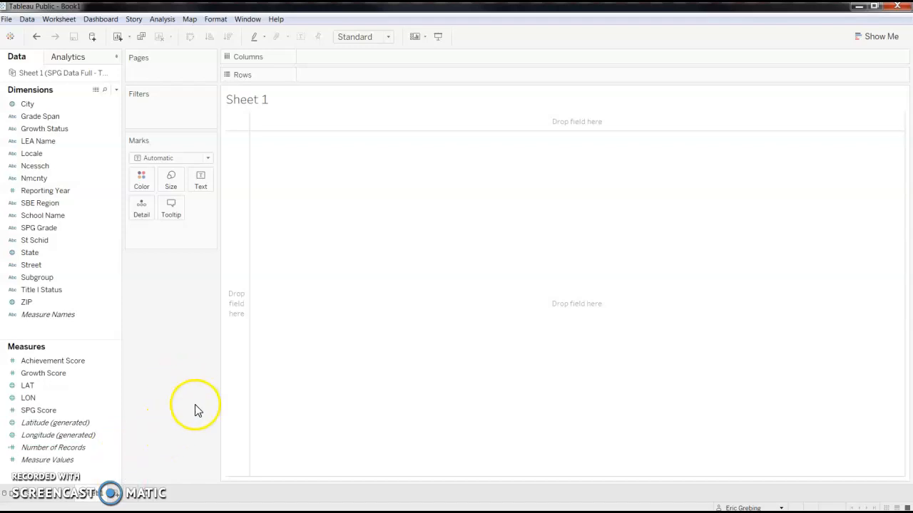
Step: Create a circle view from the Subgroup, School Name and SPG Score fields using Show Me
{"action": "left_click", "coordinate": [863, 38]}
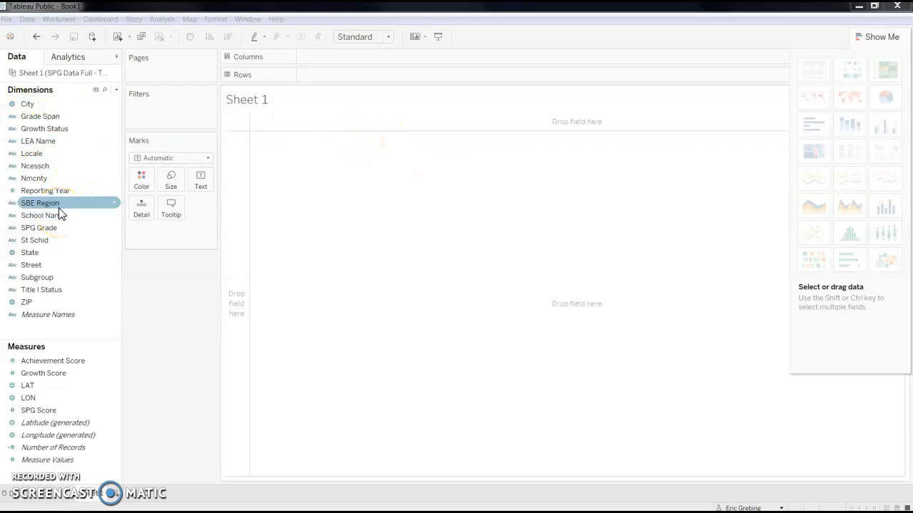
{"action": "left_click", "coordinate": [60, 278]}
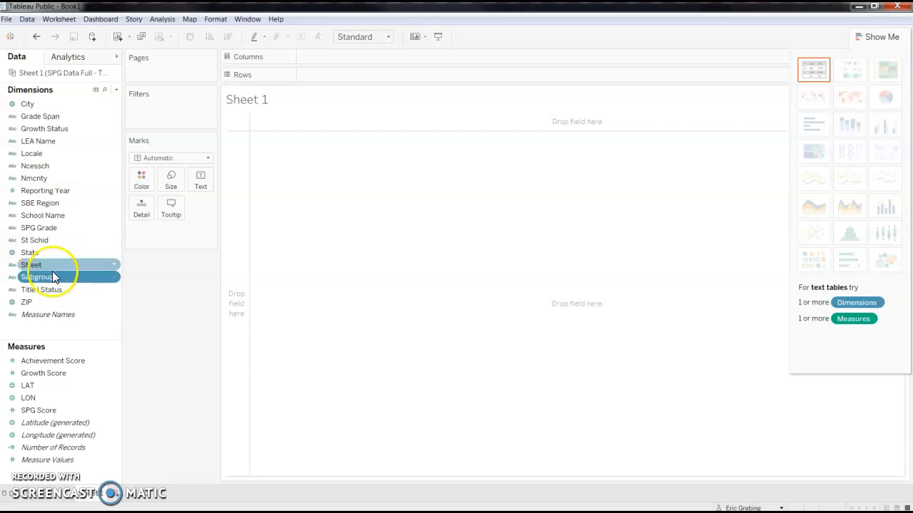
{"action": "left_click", "coordinate": [65, 218], "text": "ctrl"}
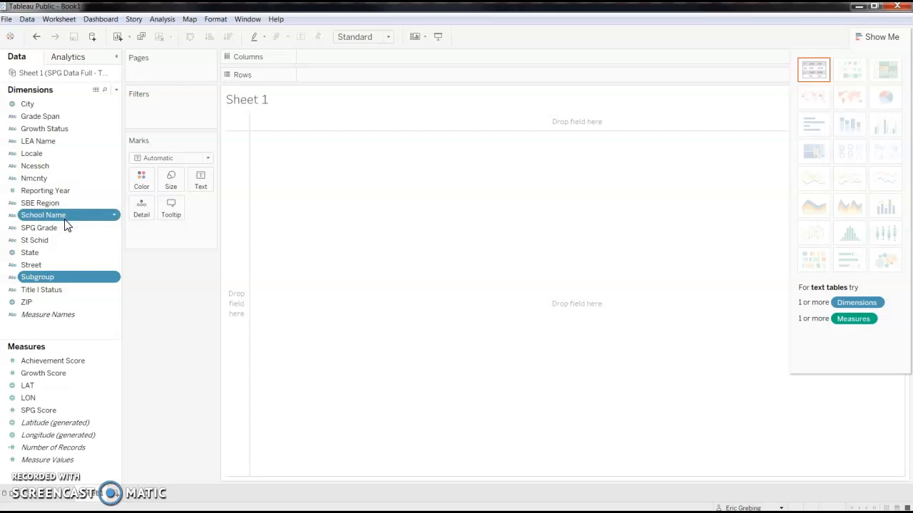
{"action": "left_click", "coordinate": [73, 410], "text": "ctrl"}
{"action": "left_click_drag", "start_coordinate": [72, 410], "coordinate": [154, 230]}
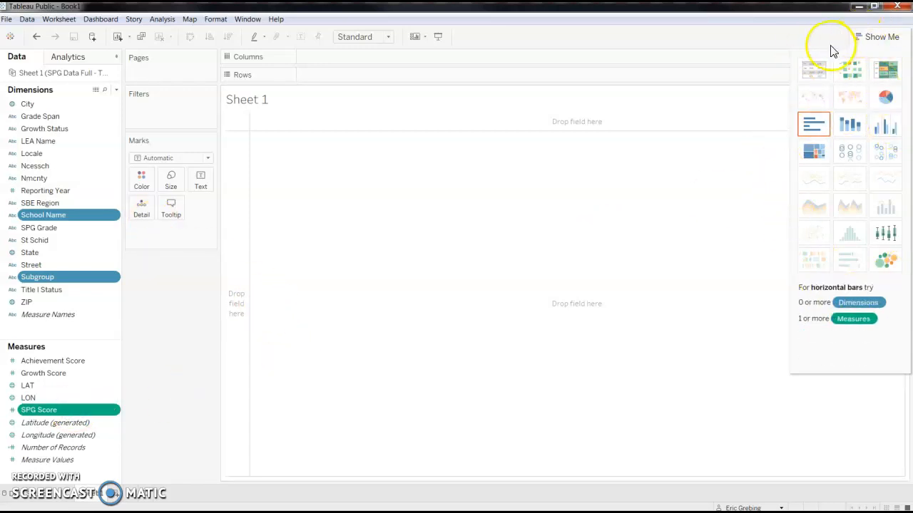
{"action": "left_click", "coordinate": [850, 153]}
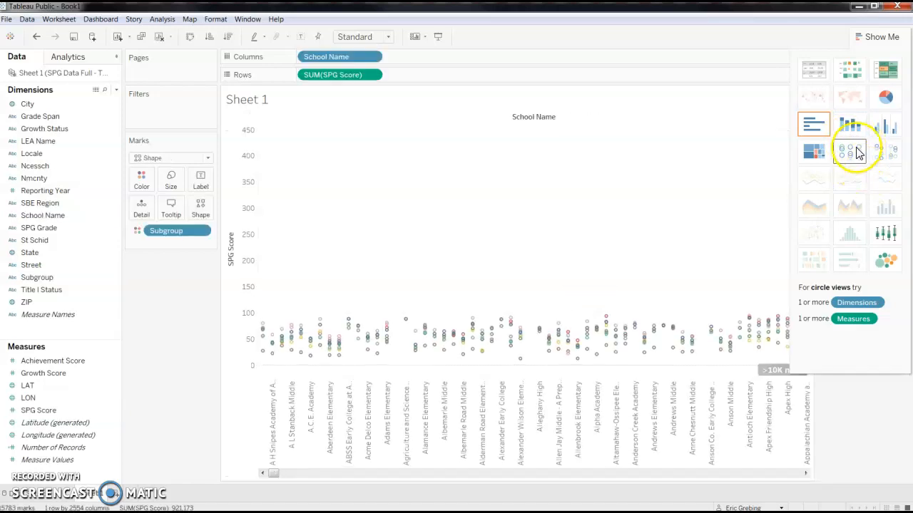
{"action": "left_click", "coordinate": [886, 28]}
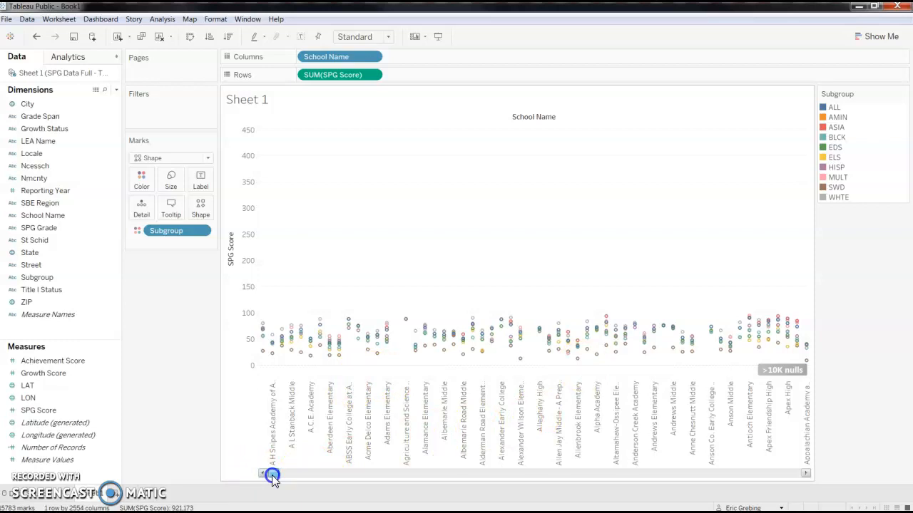
Step: Filter the chart by LEA Name to keep only Durham Public Schools
{"action": "left_click_drag", "start_coordinate": [272, 476], "coordinate": [369, 476]}
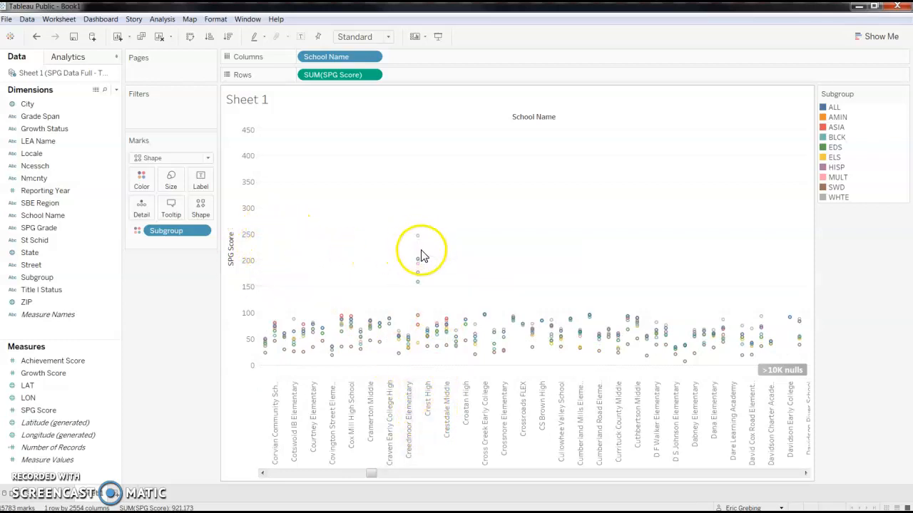
{"action": "mouse_move", "coordinate": [421, 240]}
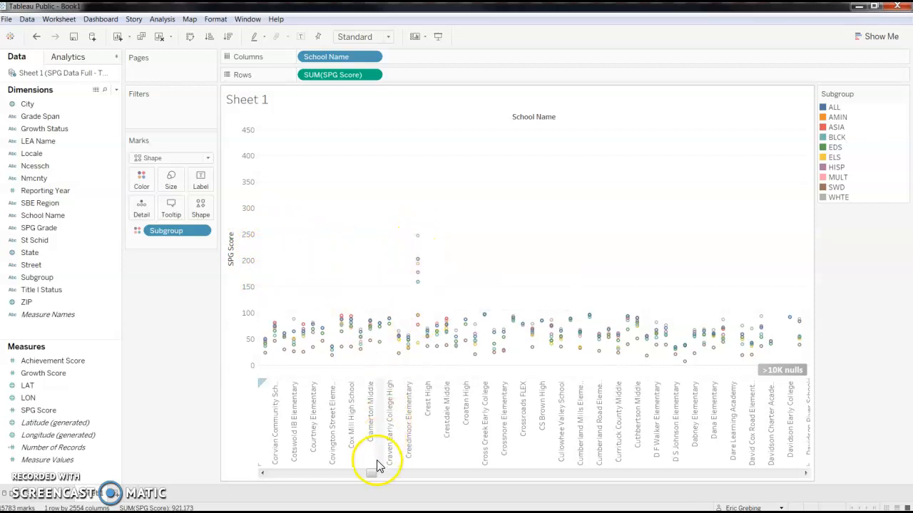
{"action": "left_click_drag", "start_coordinate": [370, 475], "coordinate": [267, 475]}
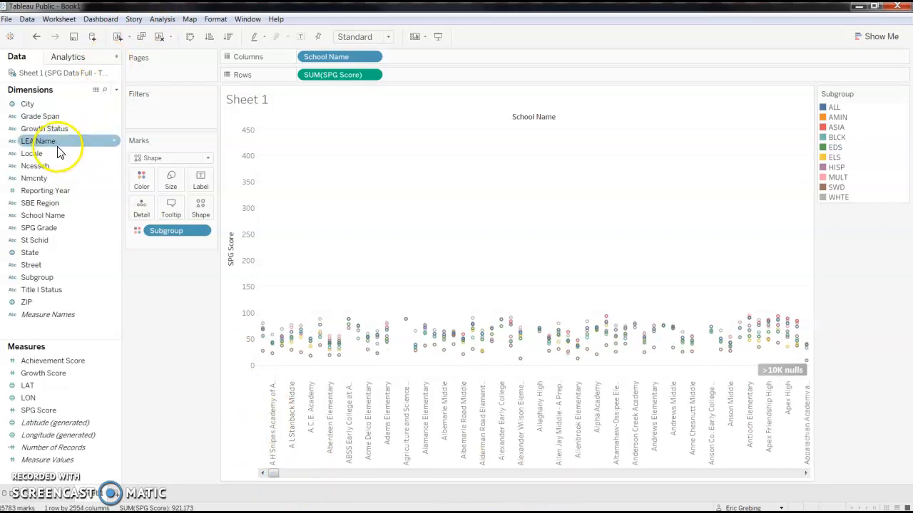
{"action": "left_click_drag", "start_coordinate": [57, 148], "coordinate": [152, 117]}
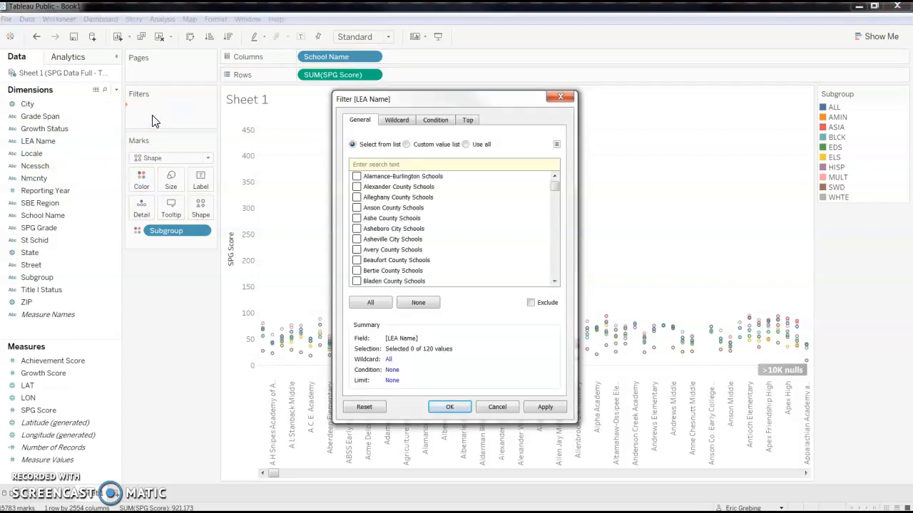
{"action": "left_click_drag", "start_coordinate": [553, 185], "coordinate": [553, 210]}
{"action": "left_click", "coordinate": [357, 228]}
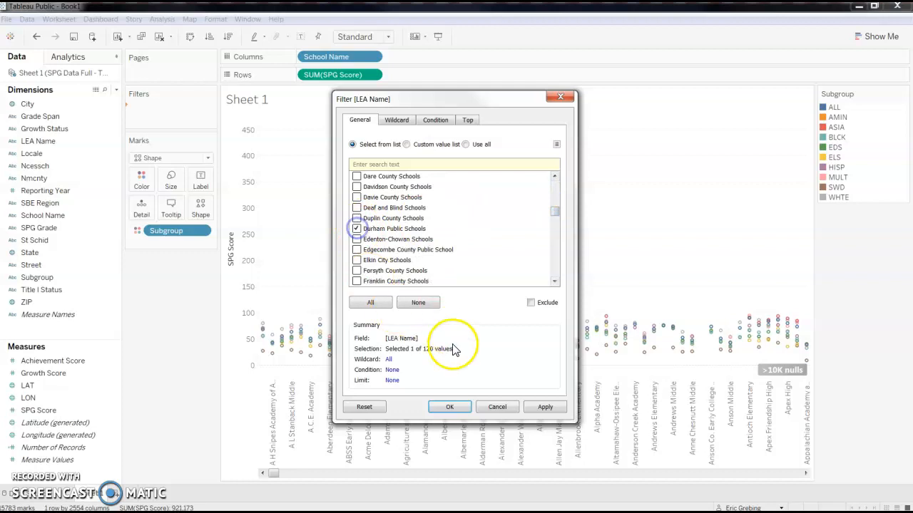
{"action": "left_click", "coordinate": [451, 408]}
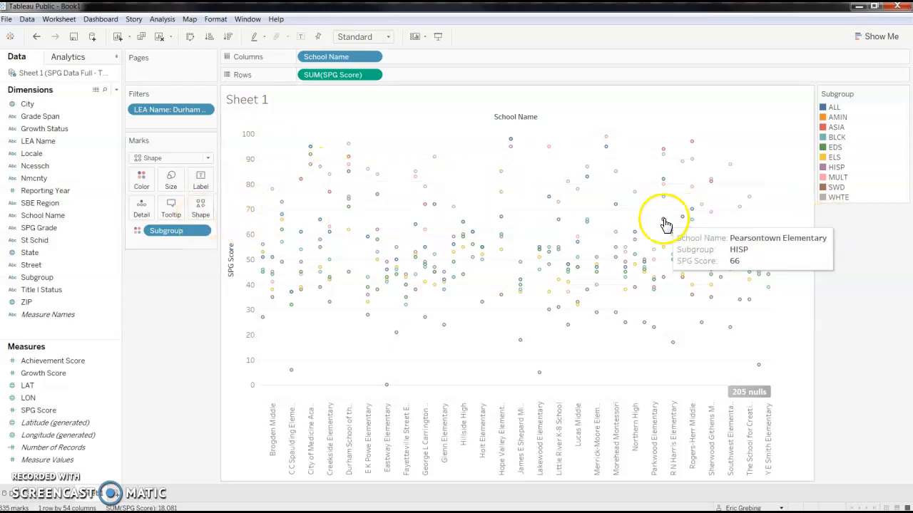
Step: Swap rows and columns so the schools are listed down the rows and SPG Score runs horizontally
{"action": "mouse_move", "coordinate": [624, 259]}
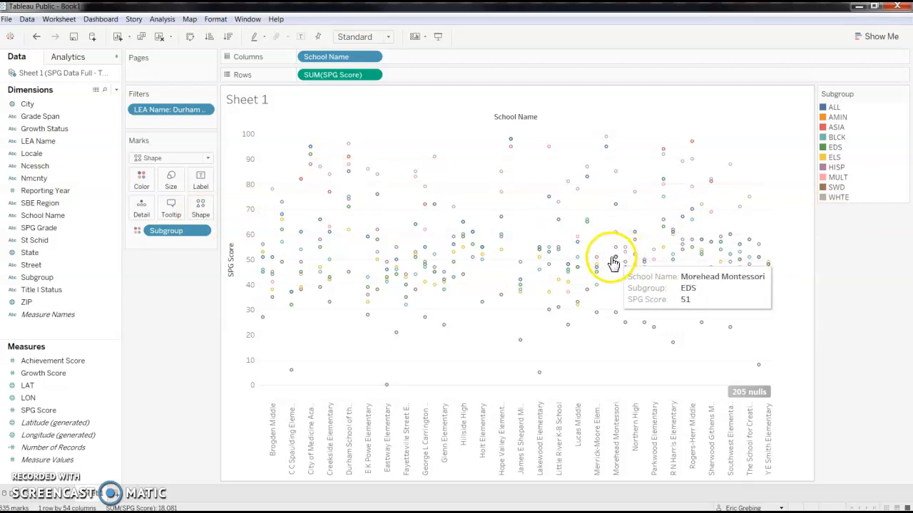
{"action": "left_click", "coordinate": [198, 44]}
{"action": "left_click", "coordinate": [193, 42]}
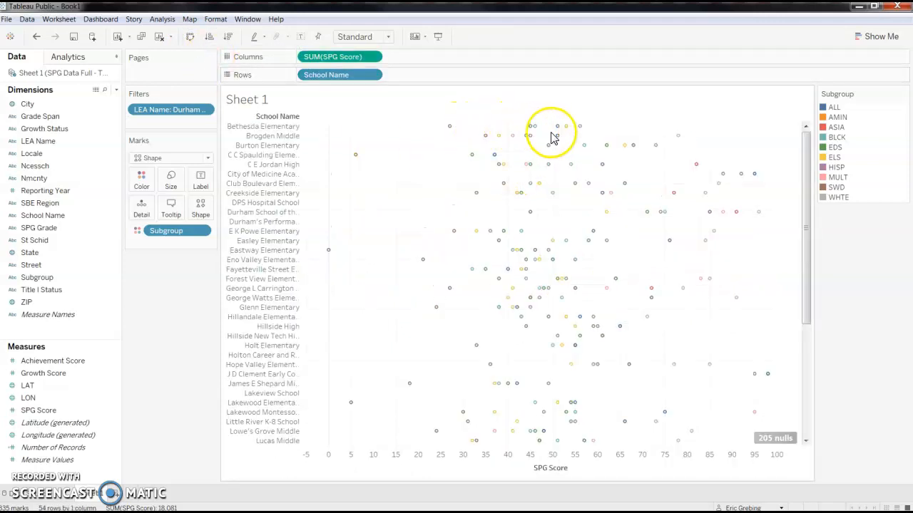
Step: Examine the Bethesda Elementary marks and highlight the ALL, AMIN, ASIA and BLCK subgroups in turn, clearing the highlight at the end
{"action": "mouse_move", "coordinate": [544, 135]}
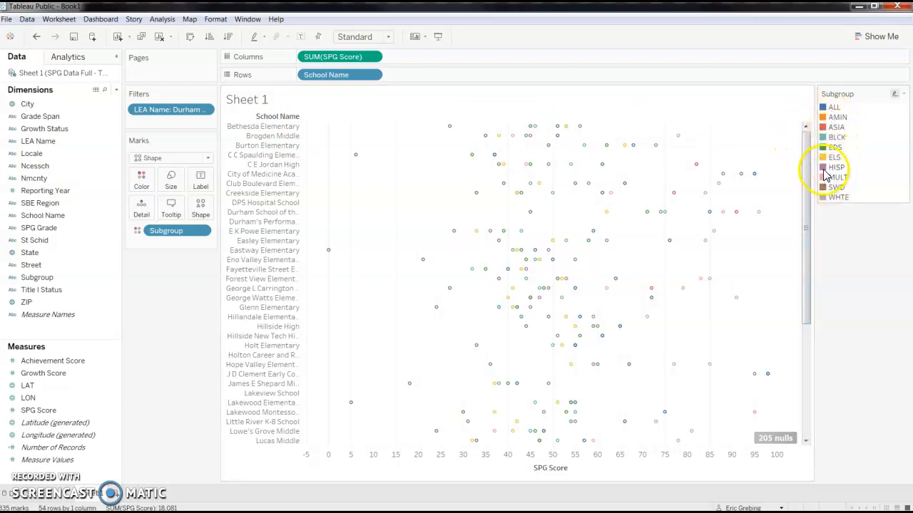
{"action": "mouse_move", "coordinate": [451, 128]}
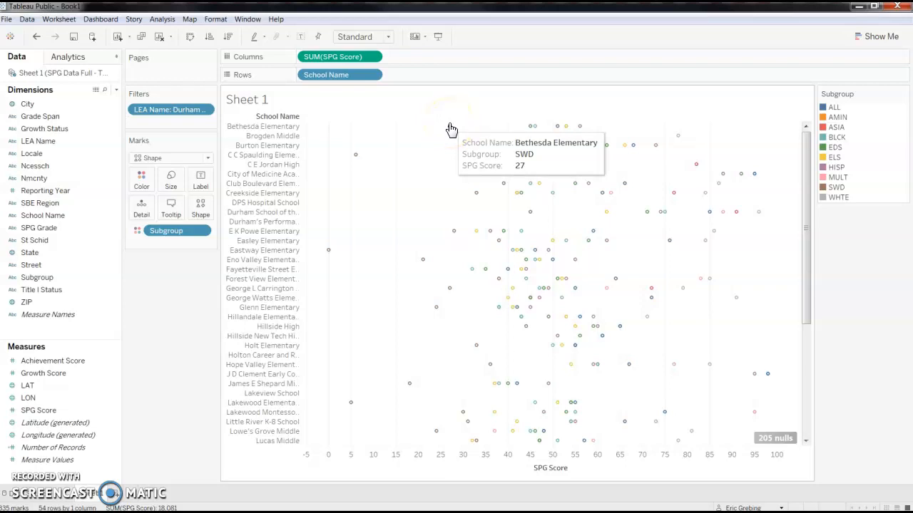
{"action": "left_click", "coordinate": [472, 128]}
{"action": "left_click", "coordinate": [577, 128]}
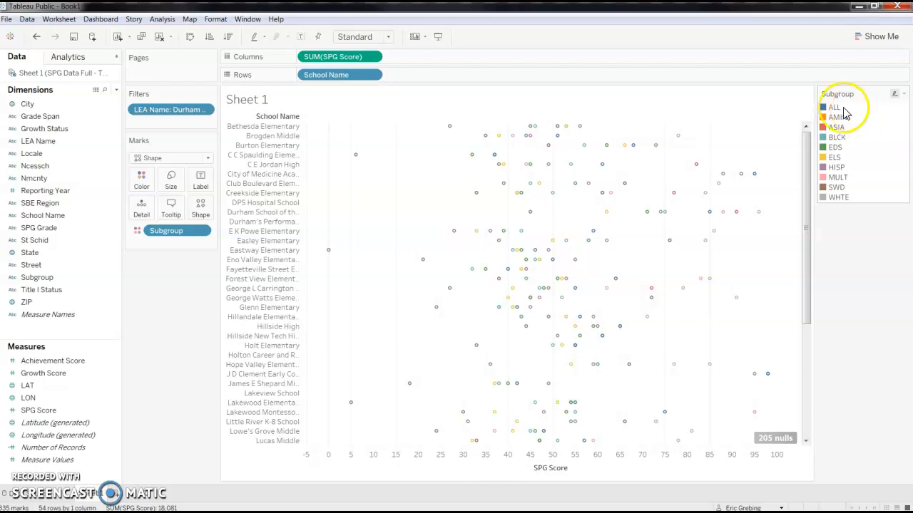
{"action": "left_click", "coordinate": [894, 96]}
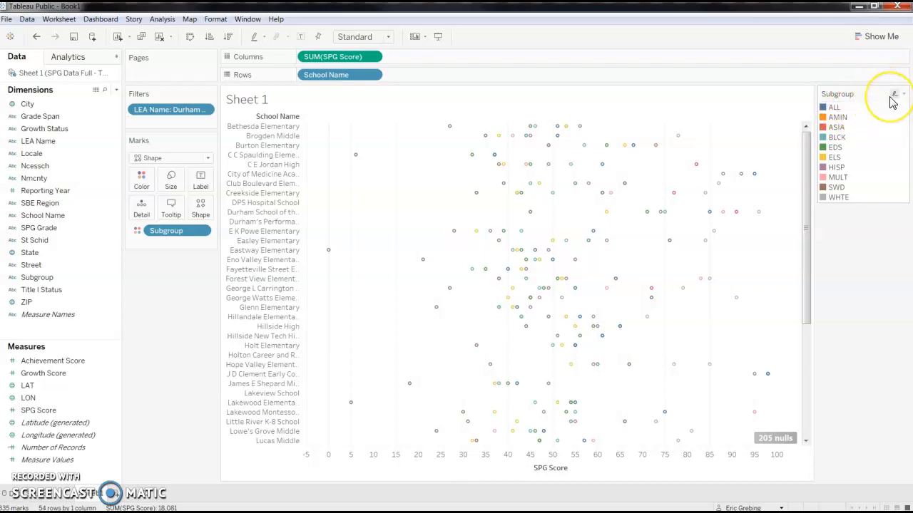
{"action": "left_click", "coordinate": [834, 109]}
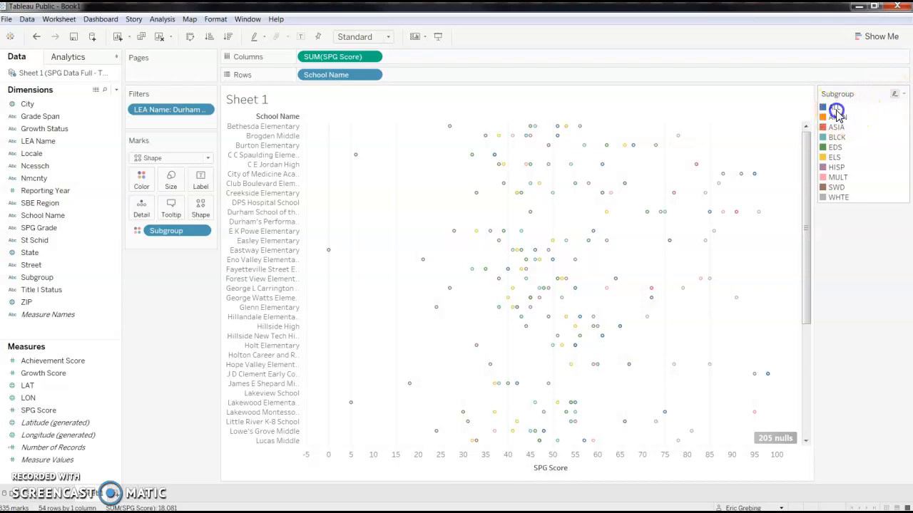
{"action": "left_click", "coordinate": [836, 117]}
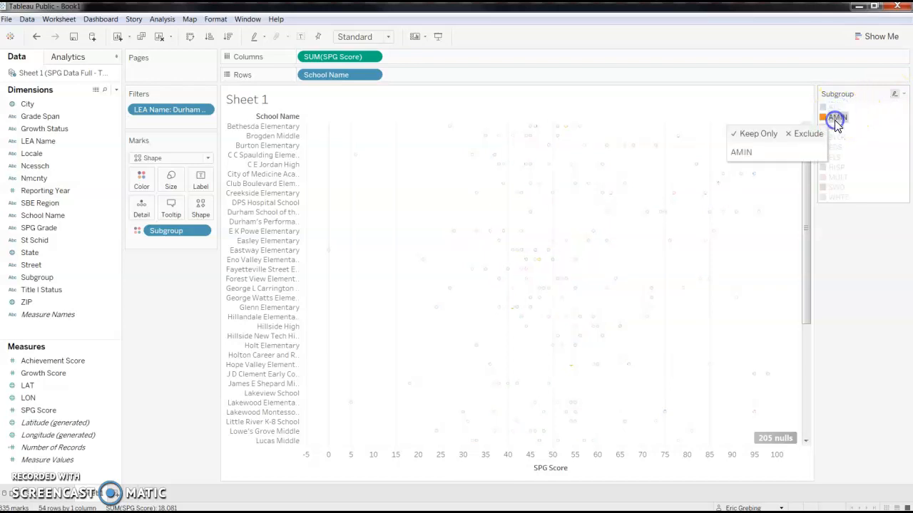
{"action": "left_click", "coordinate": [837, 130]}
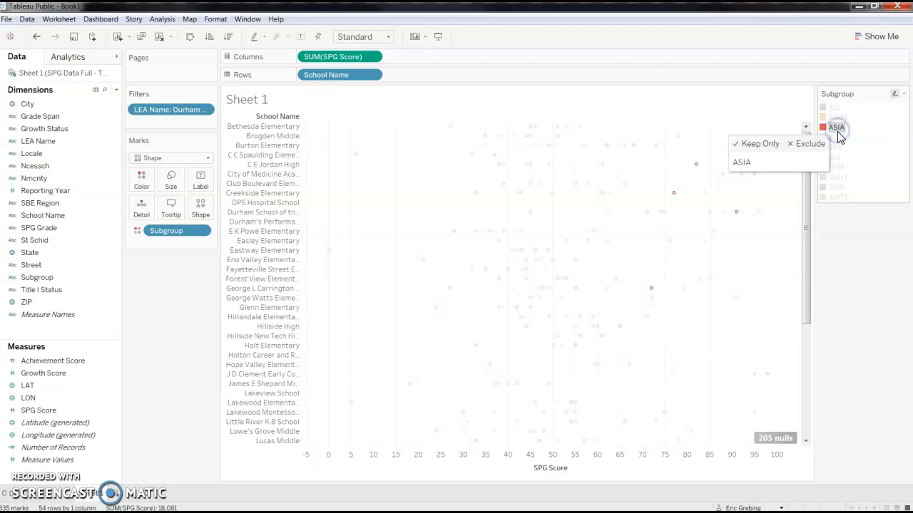
{"action": "left_click", "coordinate": [840, 138]}
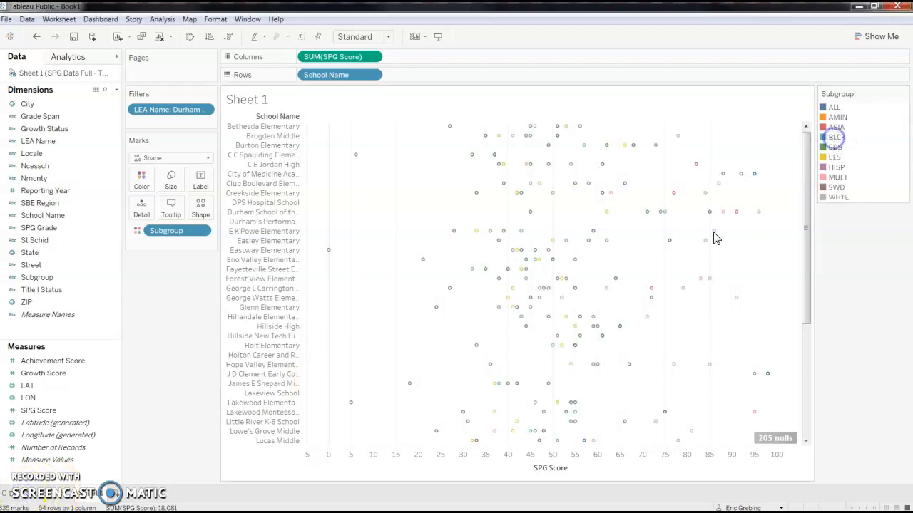
{"action": "left_click", "coordinate": [534, 206]}
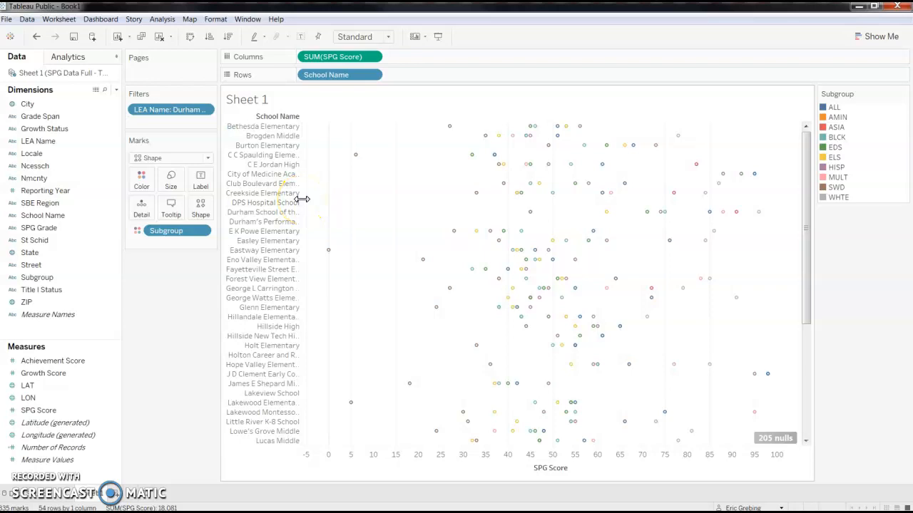
Step: Widen the School Name header column to fit the full names and roughly double the row height
{"action": "left_click_drag", "start_coordinate": [303, 199], "coordinate": [416, 198]}
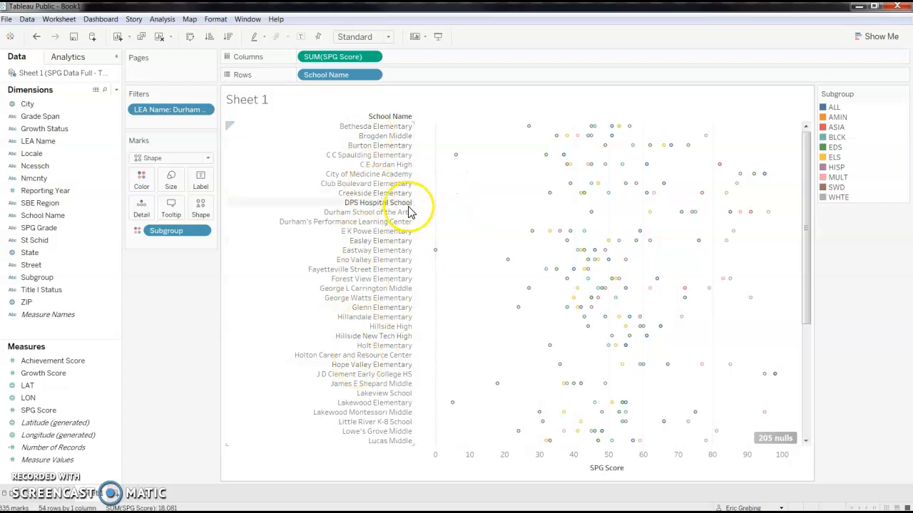
{"action": "left_click_drag", "start_coordinate": [413, 209], "coordinate": [389, 207]}
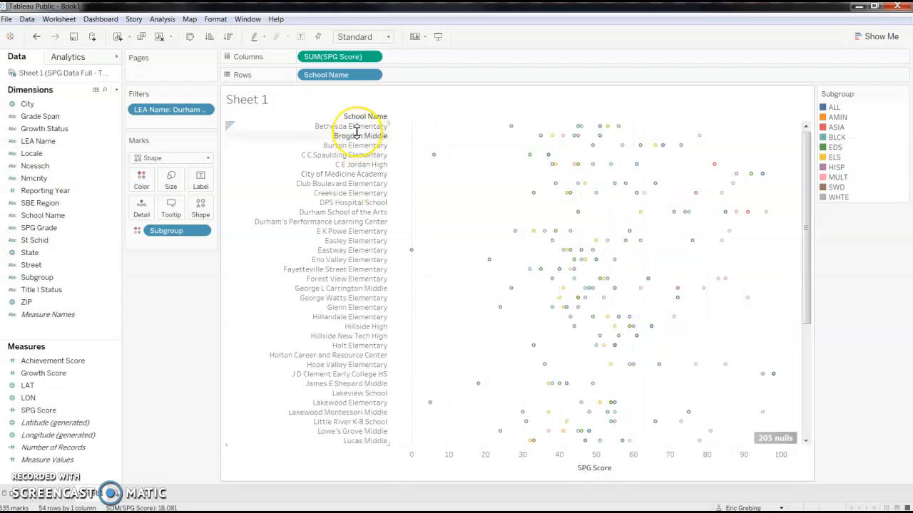
{"action": "left_click_drag", "start_coordinate": [356, 132], "coordinate": [354, 142]}
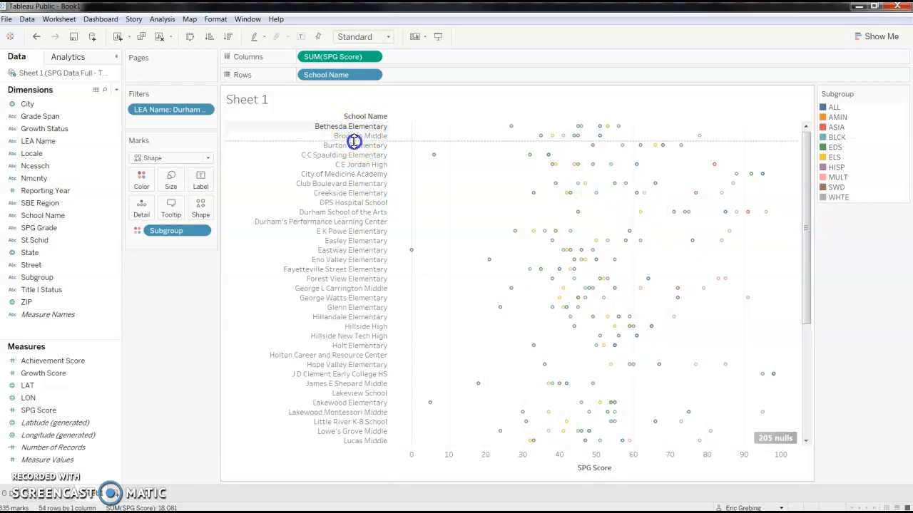
{"action": "left_click_drag", "start_coordinate": [355, 141], "coordinate": [353, 140]}
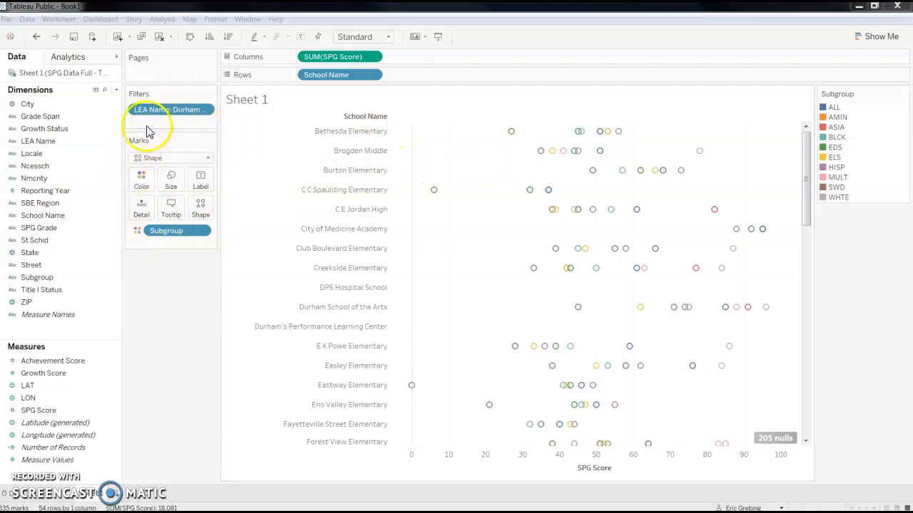
Step: Assign SPG Grade to the marks' Shape property, adding all members
{"action": "left_click", "coordinate": [150, 163]}
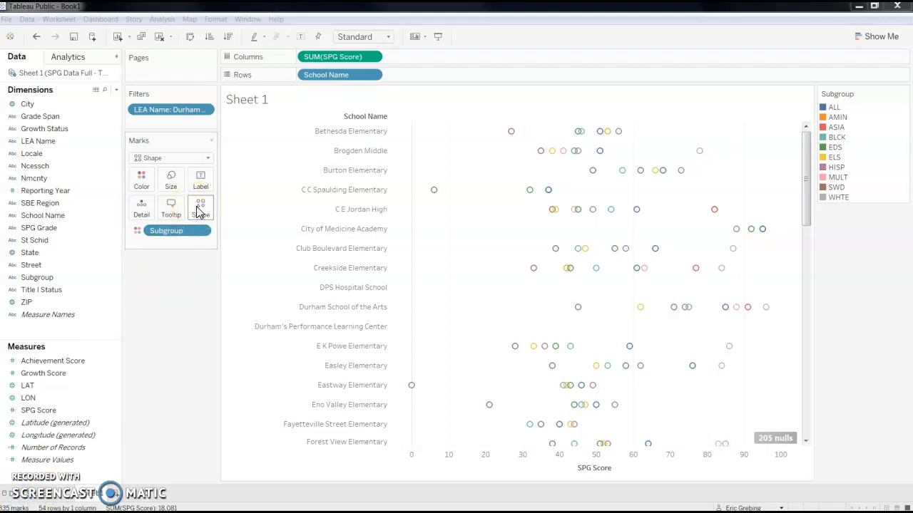
{"action": "left_click", "coordinate": [43, 227]}
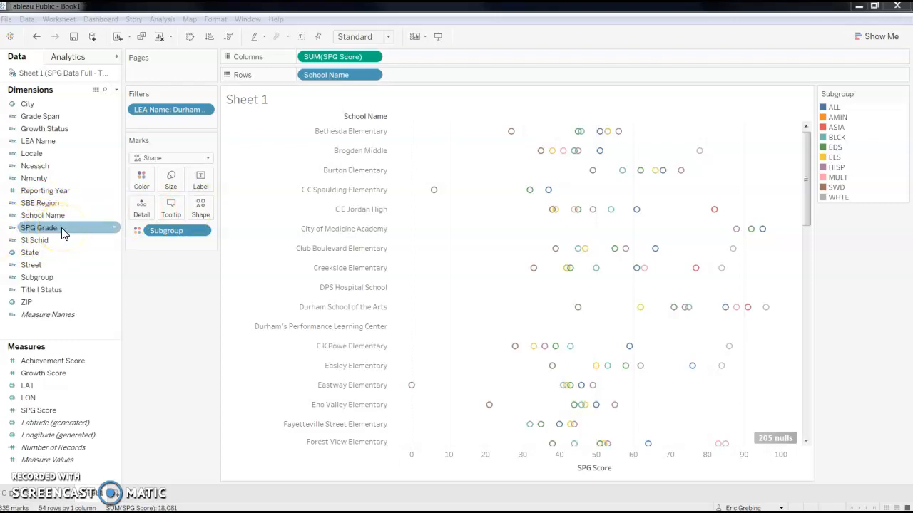
{"action": "left_click_drag", "start_coordinate": [63, 233], "coordinate": [209, 210]}
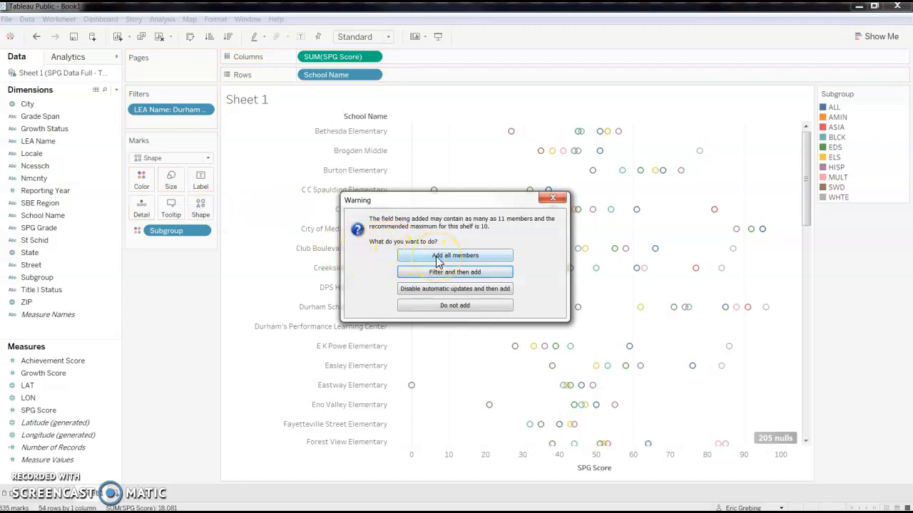
{"action": "left_click", "coordinate": [437, 261]}
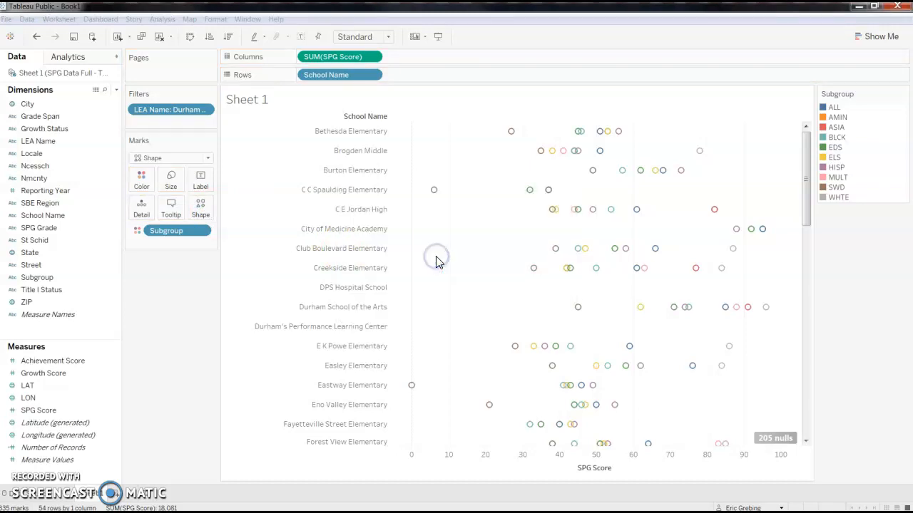
{"action": "left_click", "coordinate": [460, 267]}
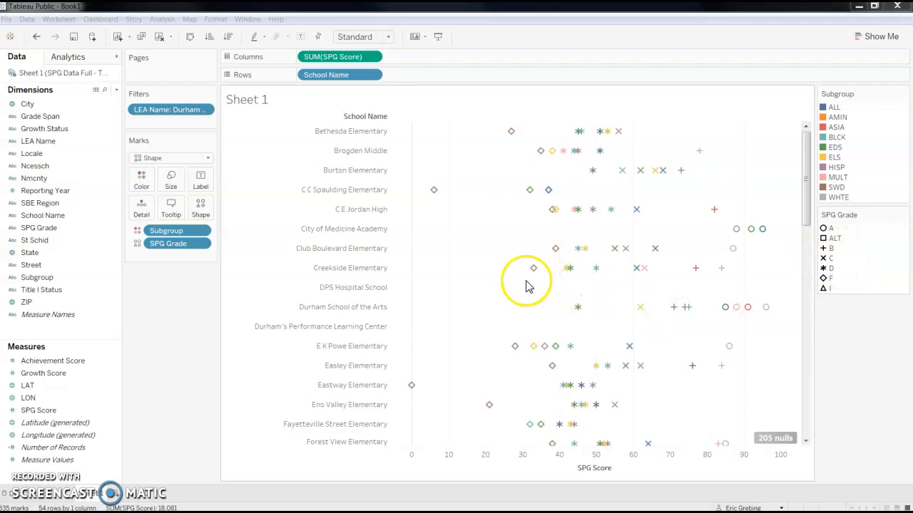
Step: Edit the SPG Grade shapes, switching to the Proportions palette and giving grade A the fully filled circle
{"action": "left_click", "coordinate": [202, 217]}
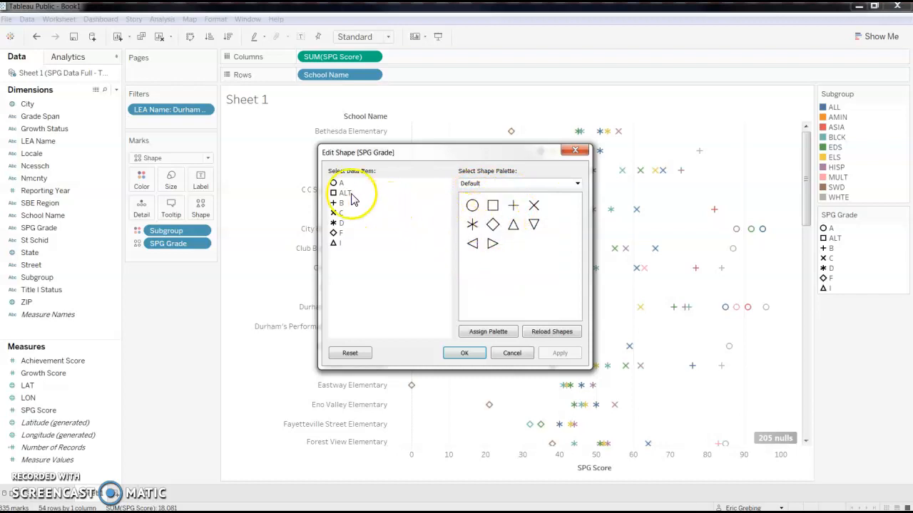
{"action": "left_click", "coordinate": [340, 183]}
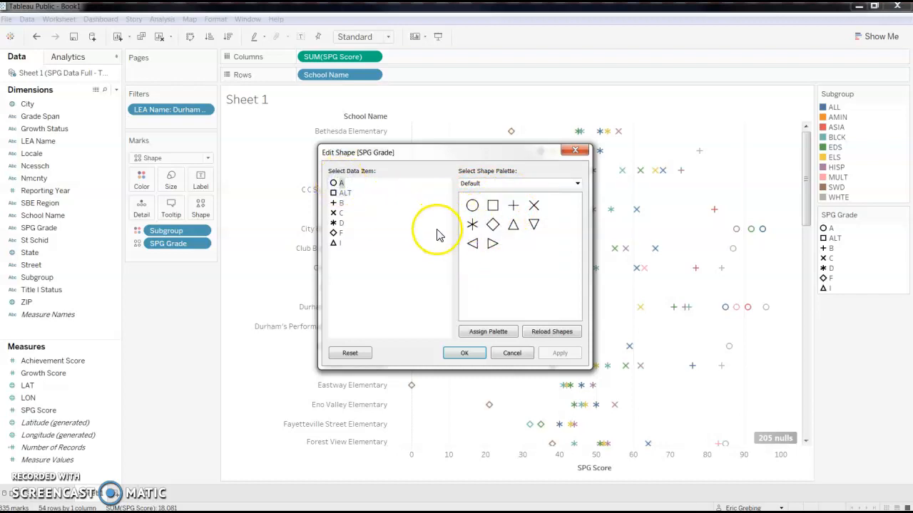
{"action": "left_click", "coordinate": [493, 245]}
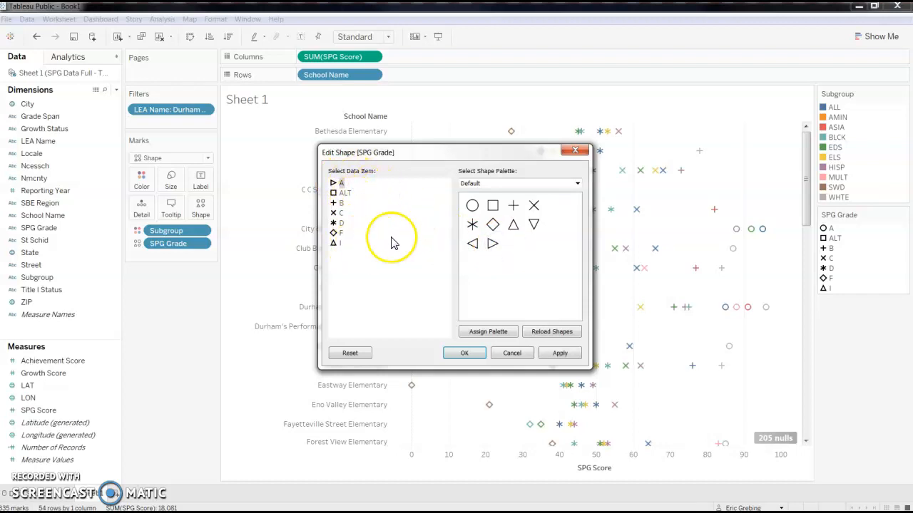
{"action": "left_click", "coordinate": [529, 186]}
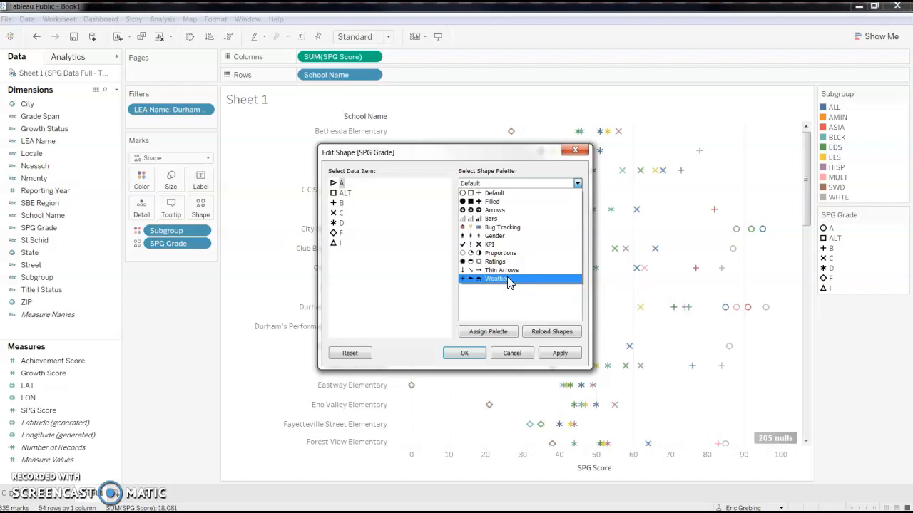
{"action": "left_click", "coordinate": [532, 254]}
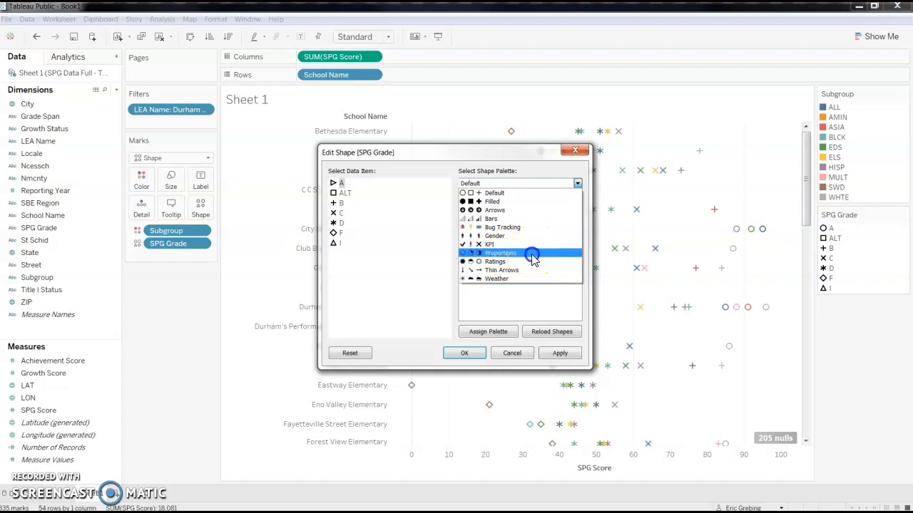
{"action": "left_click", "coordinate": [342, 184]}
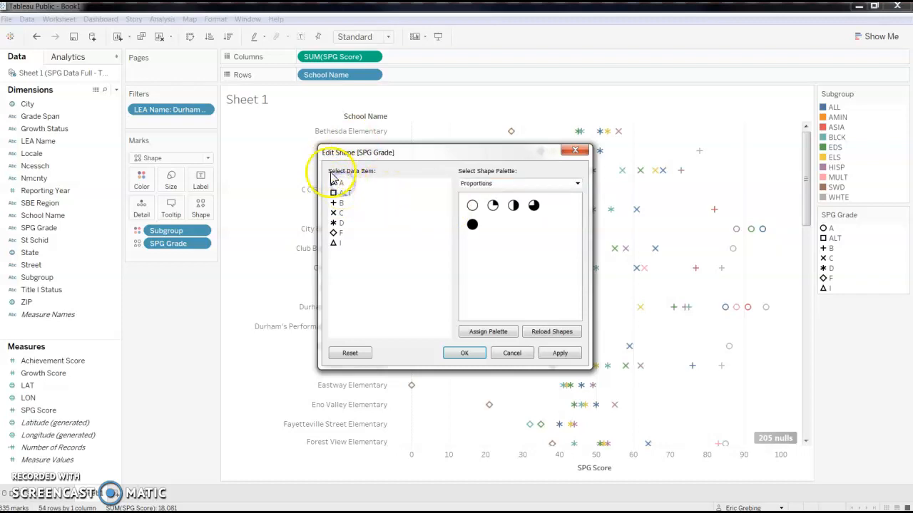
{"action": "left_click", "coordinate": [472, 225]}
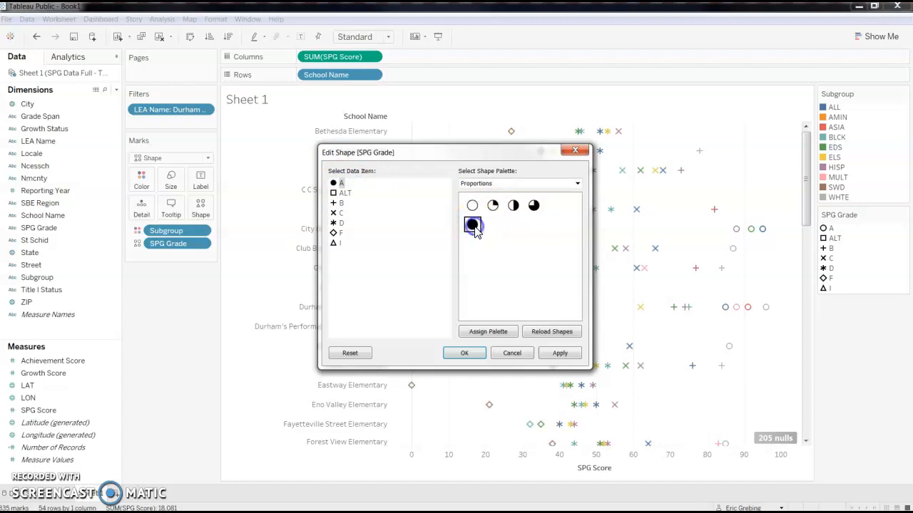
Step: Assign the three-quarter-filled circle to grade B, half-filled to C, quarter-filled to D and empty to F, and accept the shapes
{"action": "left_click", "coordinate": [341, 203]}
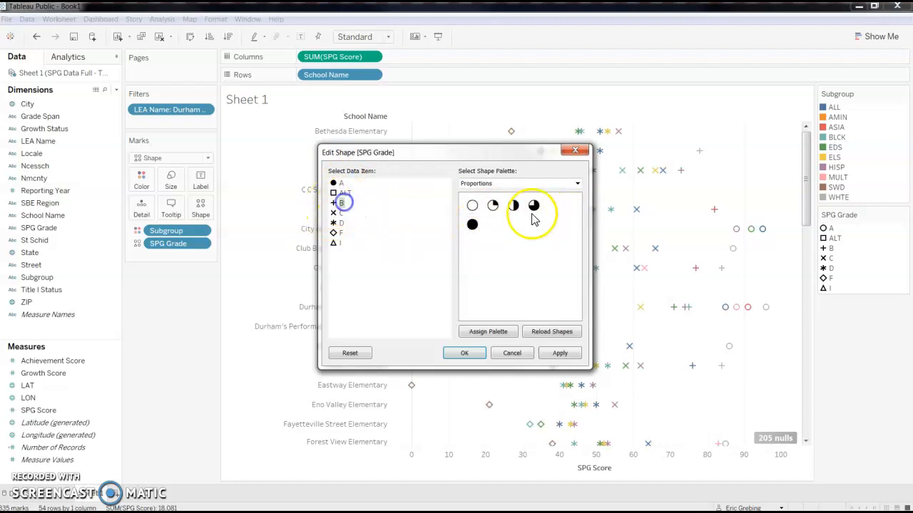
{"action": "left_click", "coordinate": [535, 206]}
{"action": "left_click", "coordinate": [341, 213]}
{"action": "left_click", "coordinate": [514, 206]}
{"action": "left_click", "coordinate": [341, 222]}
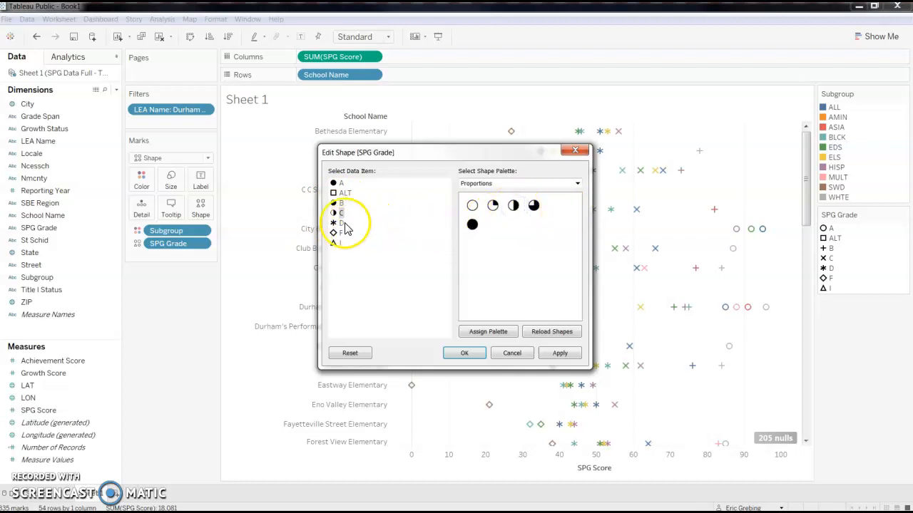
{"action": "left_click", "coordinate": [492, 206]}
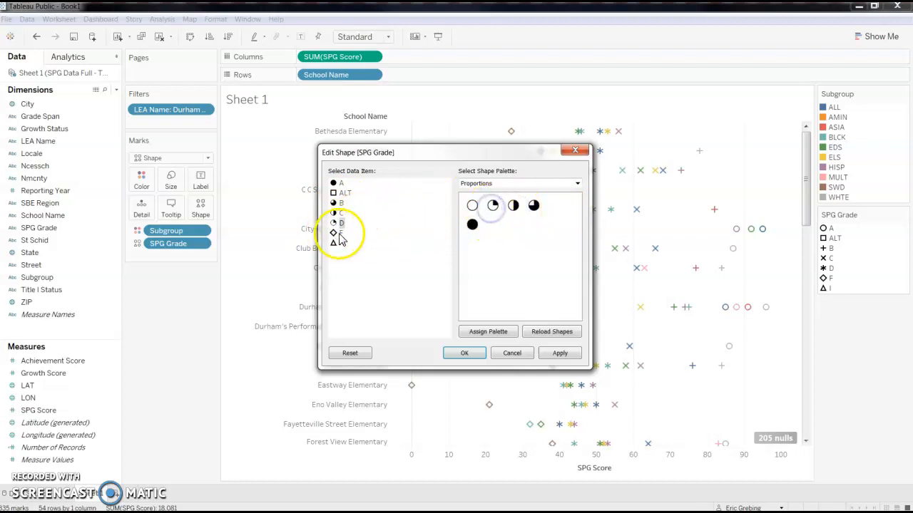
{"action": "left_click", "coordinate": [342, 234]}
{"action": "left_click", "coordinate": [472, 206]}
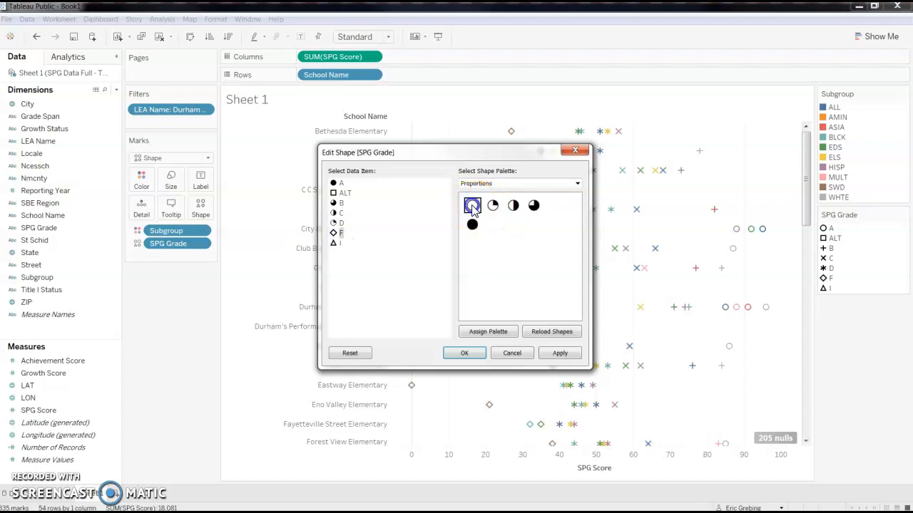
{"action": "left_click", "coordinate": [384, 265]}
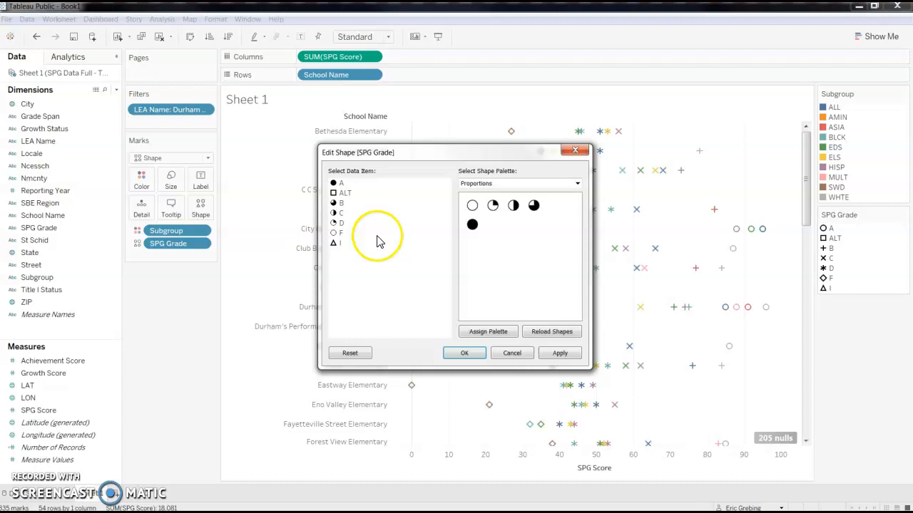
{"action": "left_click", "coordinate": [470, 358]}
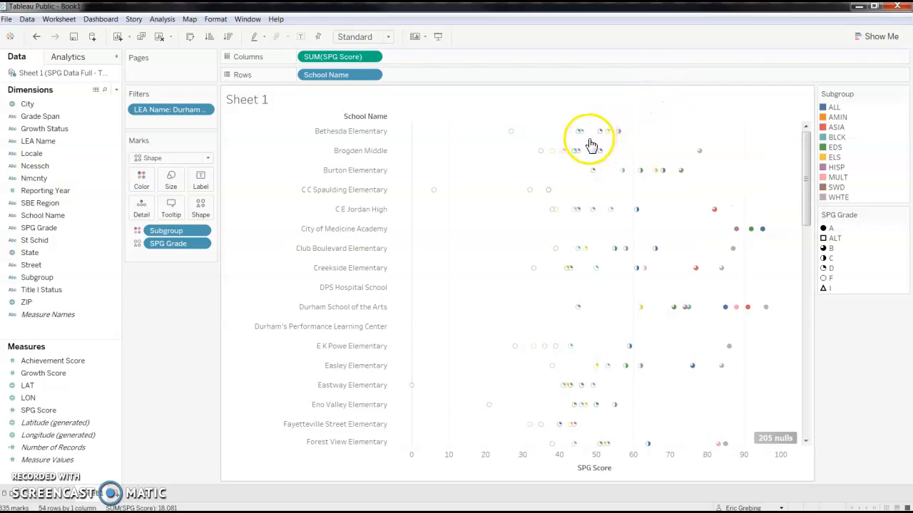
Step: Enlarge the marks in the view so the proportion-filled circles are easy to read
{"action": "mouse_move", "coordinate": [618, 141]}
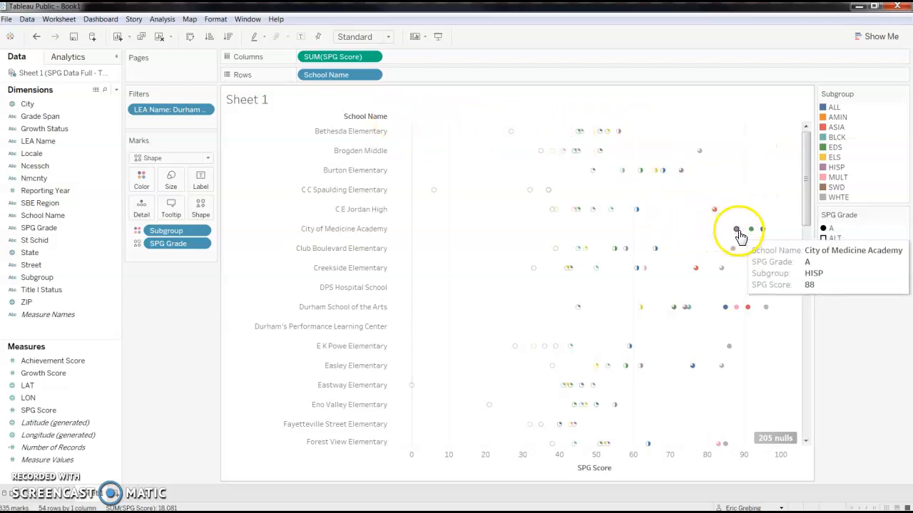
{"action": "mouse_move", "coordinate": [763, 234]}
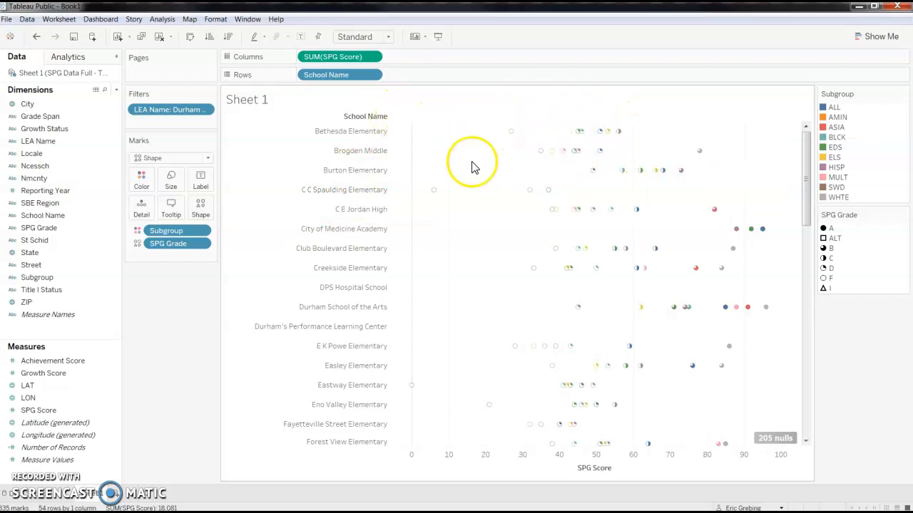
{"action": "left_click", "coordinate": [175, 184]}
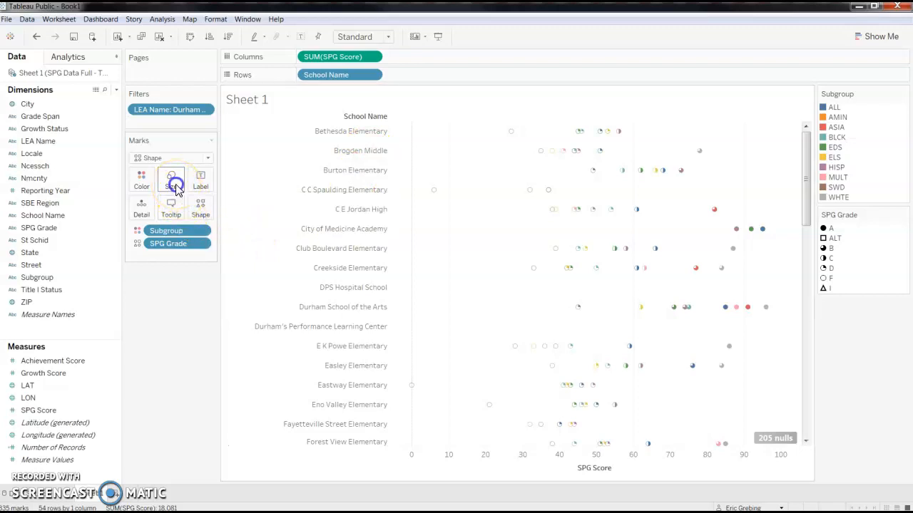
{"action": "left_click_drag", "start_coordinate": [179, 209], "coordinate": [184, 212]}
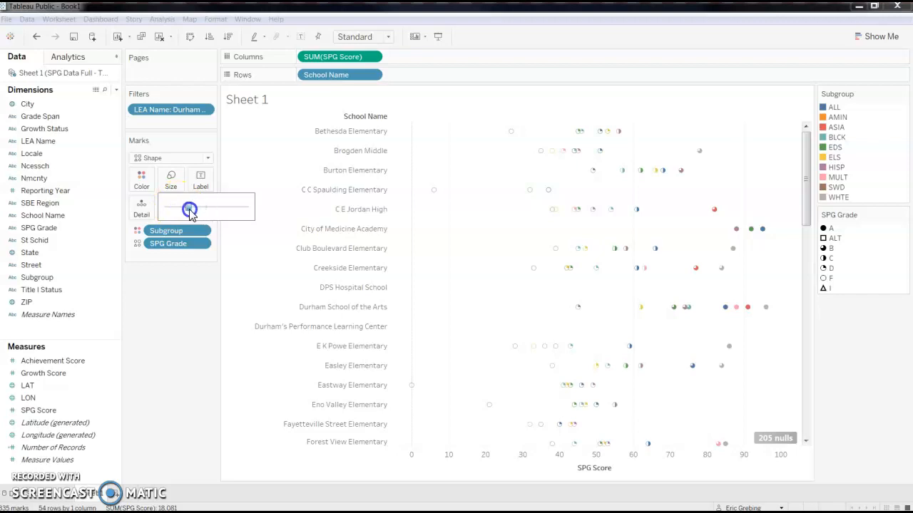
{"action": "left_click_drag", "start_coordinate": [208, 212], "coordinate": [199, 215]}
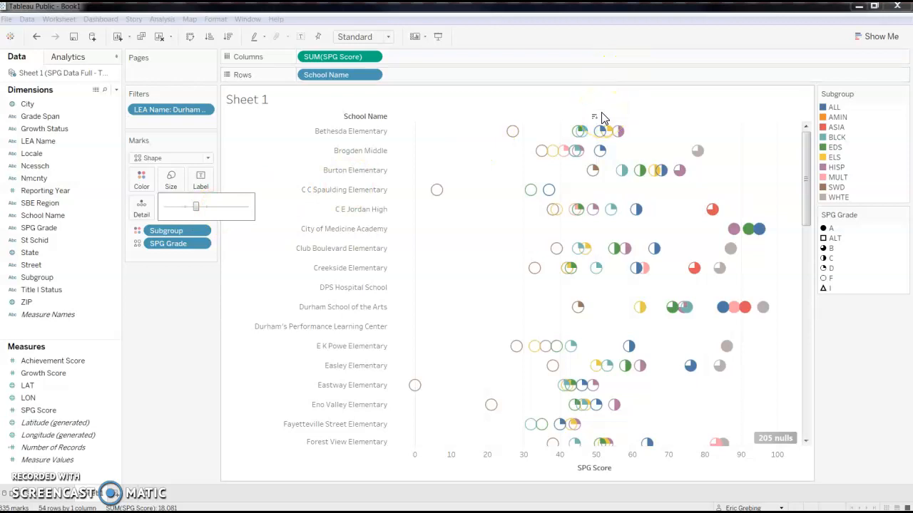
{"action": "left_click", "coordinate": [147, 337]}
{"action": "left_click", "coordinate": [26, 493]}
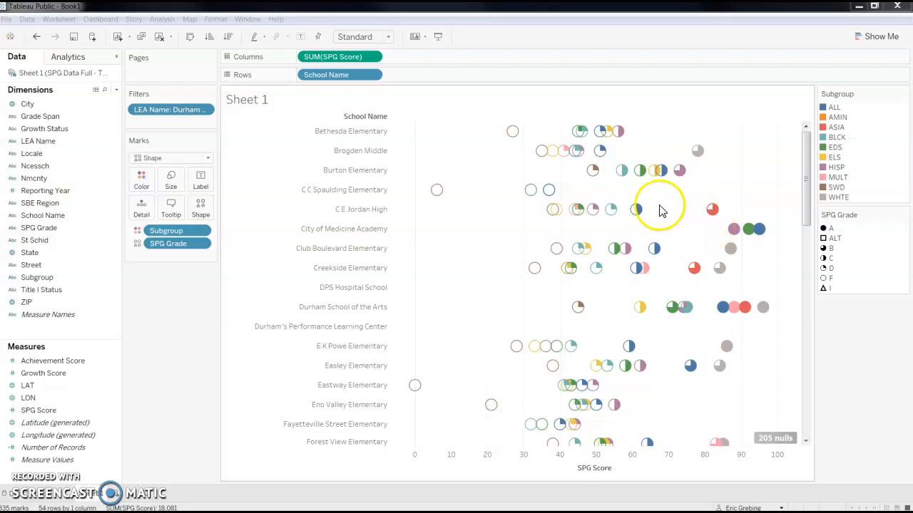
Step: Show a filter for the Subgroup dimension and widen the column holding the filter and legends slightly
{"action": "mouse_move", "coordinate": [437, 189]}
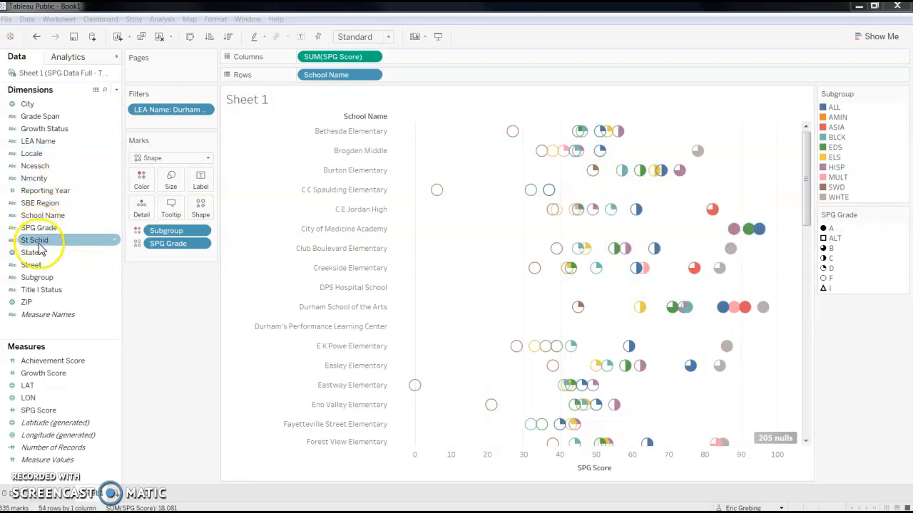
{"action": "left_click", "coordinate": [51, 277]}
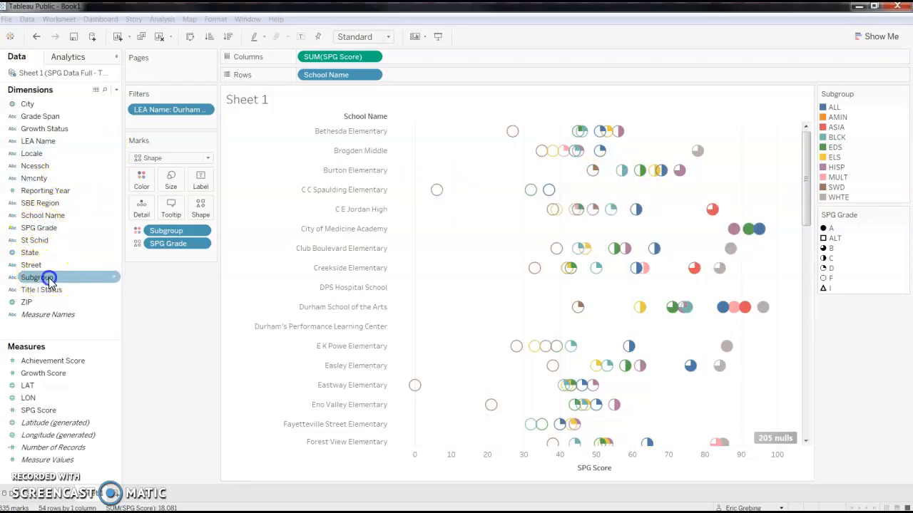
{"action": "right_click", "coordinate": [89, 280]}
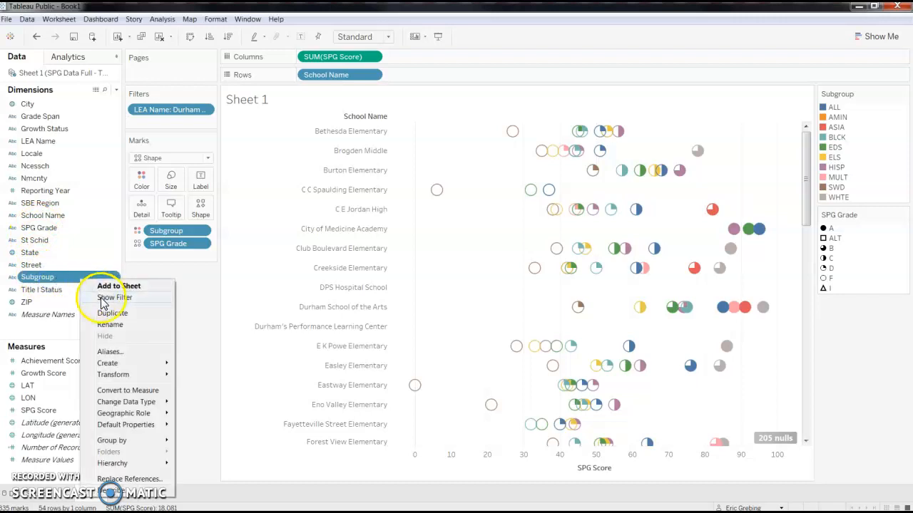
{"action": "left_click", "coordinate": [104, 299]}
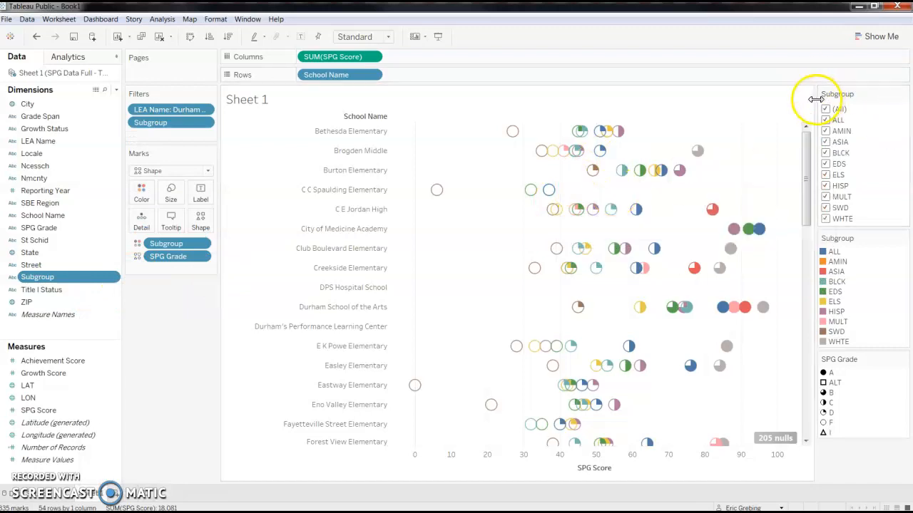
{"action": "left_click_drag", "start_coordinate": [815, 98], "coordinate": [794, 102]}
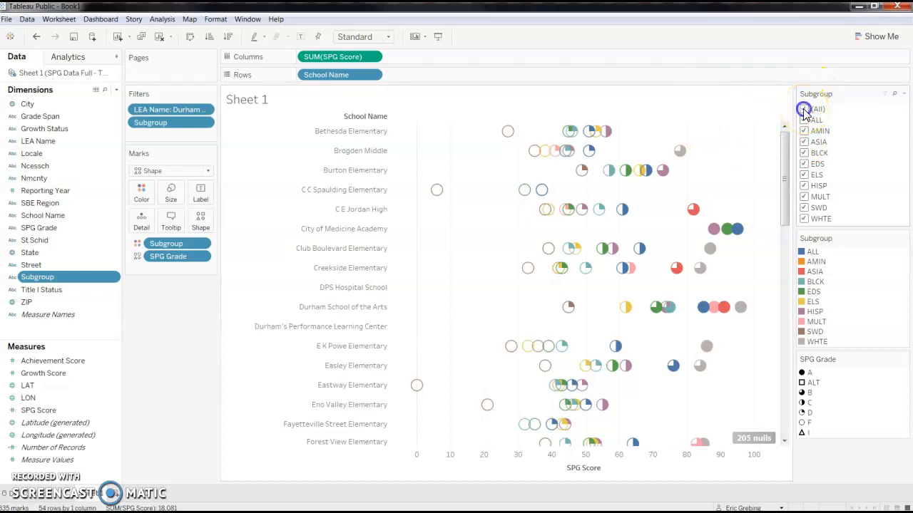
Step: Filter the view to only the ALL, EDS and ELS subgroups
{"action": "left_click", "coordinate": [805, 109]}
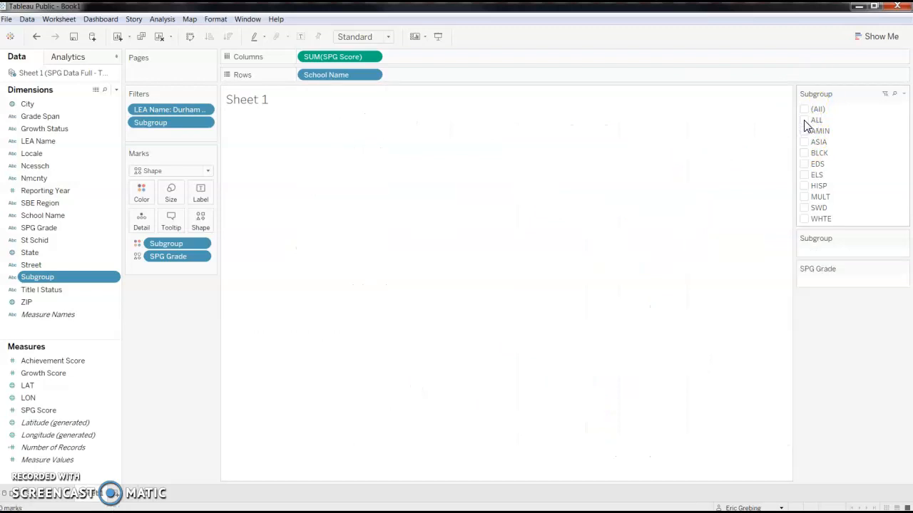
{"action": "left_click", "coordinate": [804, 120]}
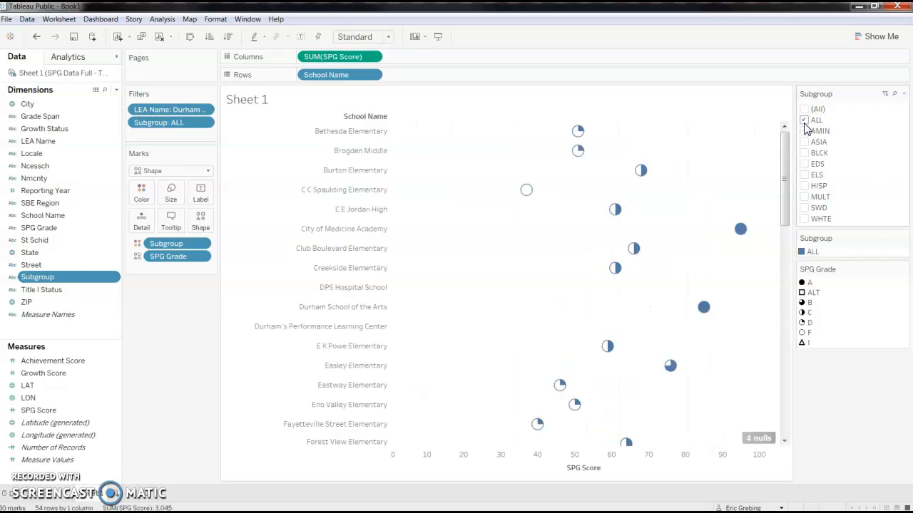
{"action": "left_click", "coordinate": [804, 164]}
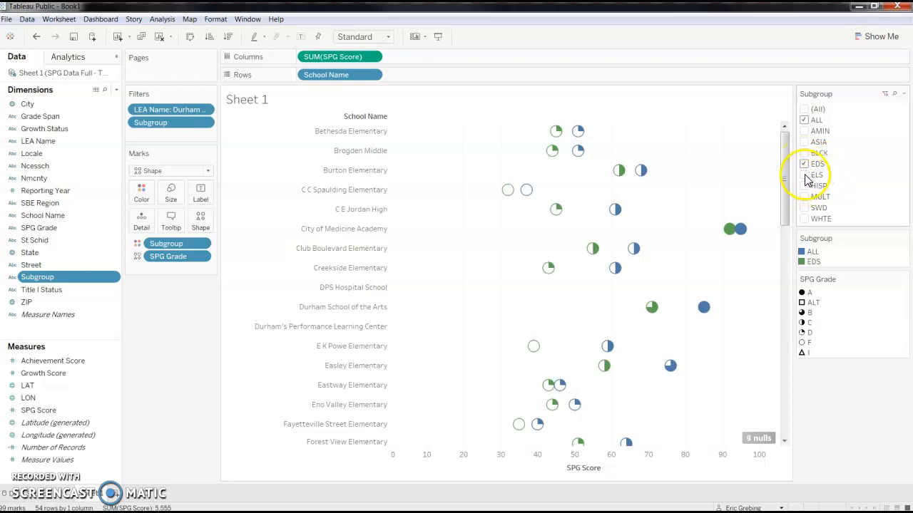
{"action": "left_click", "coordinate": [806, 177]}
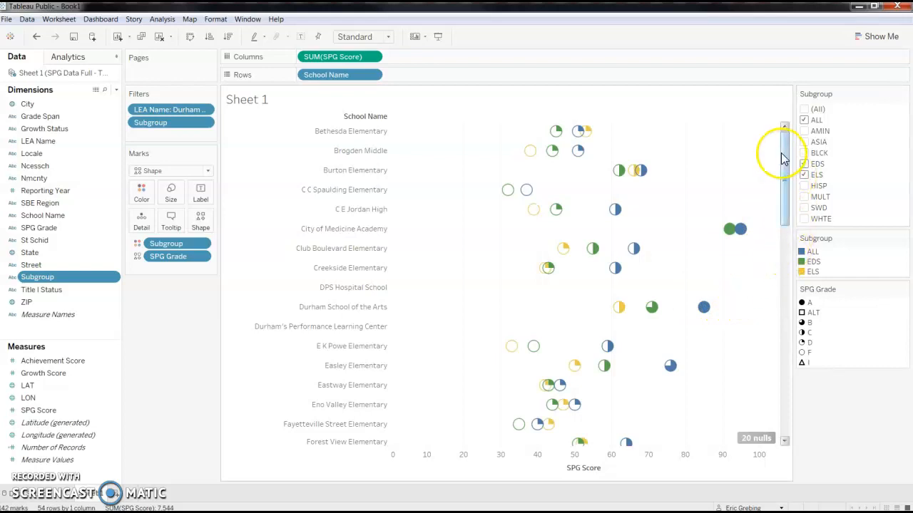
{"action": "mouse_move", "coordinate": [580, 135]}
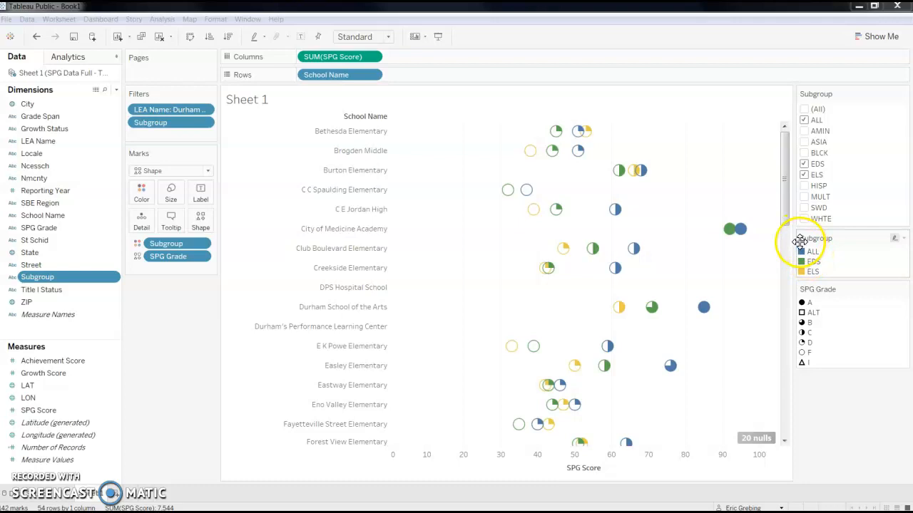
Step: Show mark labels for highlighted marks only, allow them to overlap other marks, and test by briefly highlighting the ALL subgroup
{"action": "left_click", "coordinate": [203, 199]}
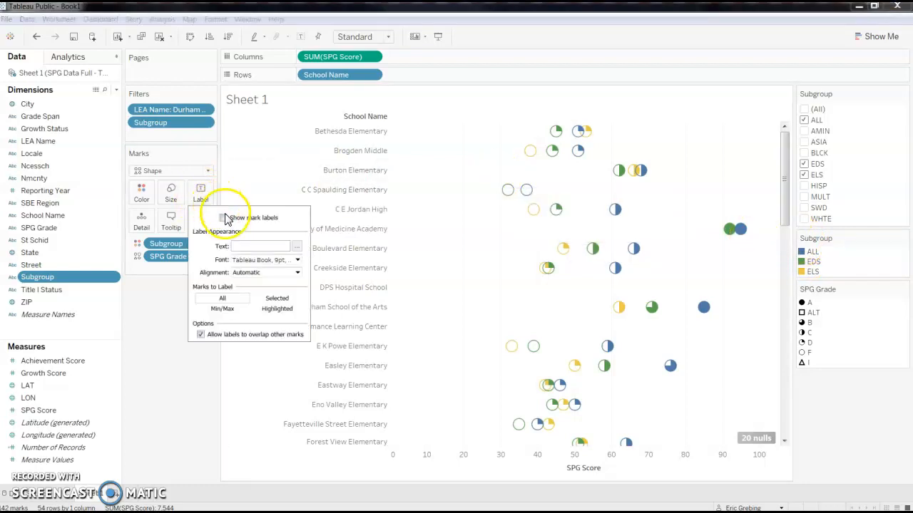
{"action": "left_click", "coordinate": [224, 218]}
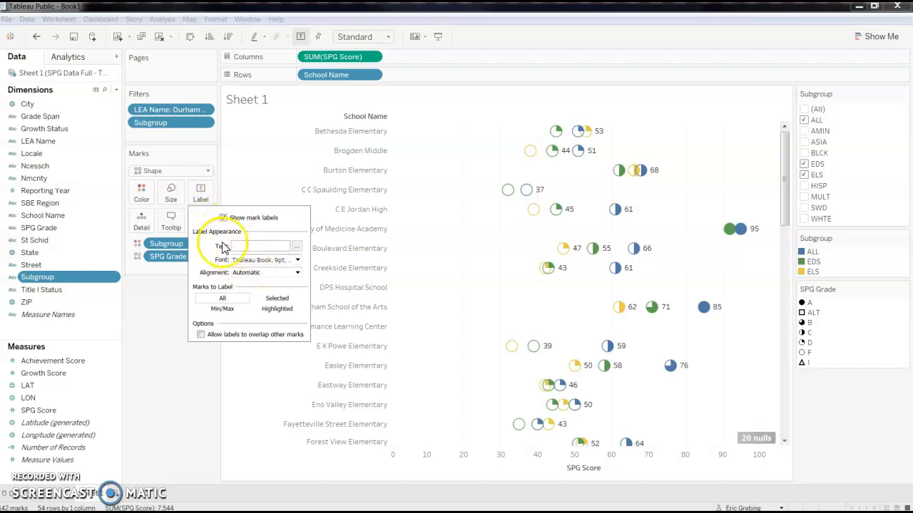
{"action": "left_click", "coordinate": [289, 311]}
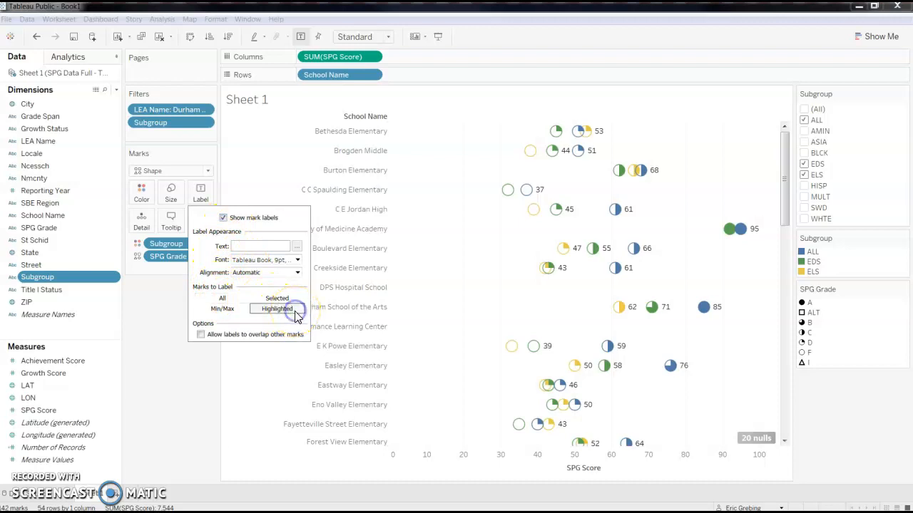
{"action": "left_click", "coordinate": [285, 335]}
{"action": "left_click", "coordinate": [192, 368]}
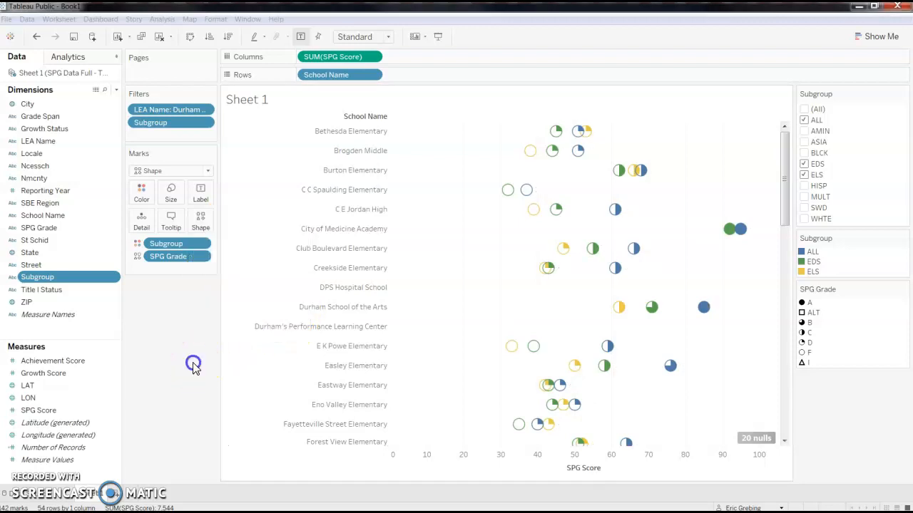
{"action": "left_click", "coordinate": [811, 253]}
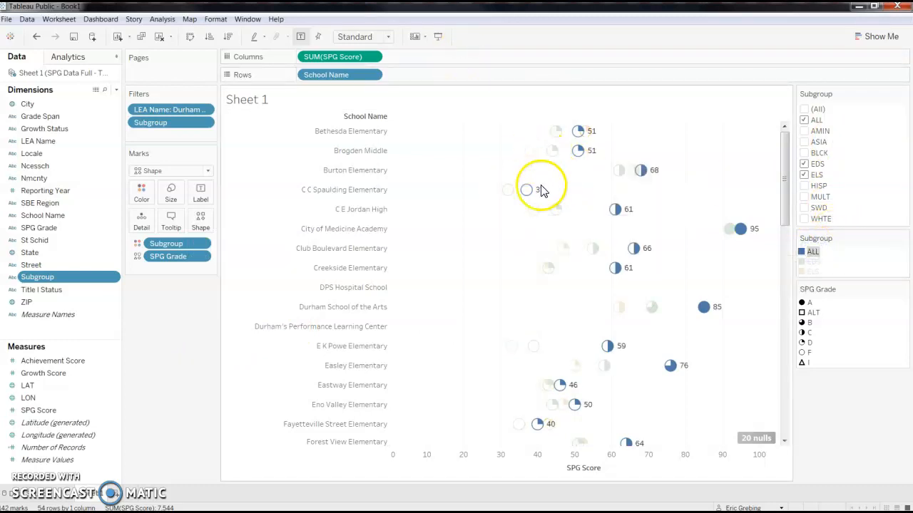
{"action": "left_click", "coordinate": [811, 255]}
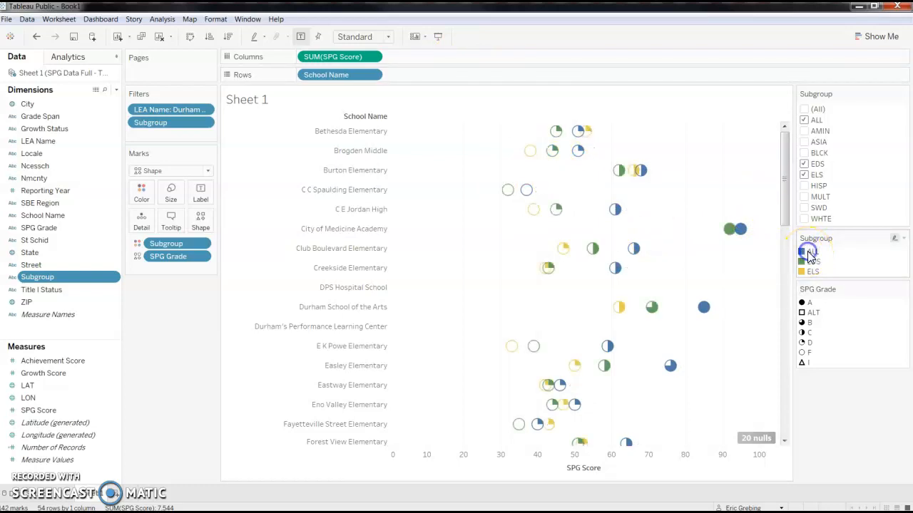
Step: Edit the sheet title so it is centred and the Sheet Name placeholder is replaced with the LEA Name field
{"action": "double_click", "coordinate": [368, 97]}
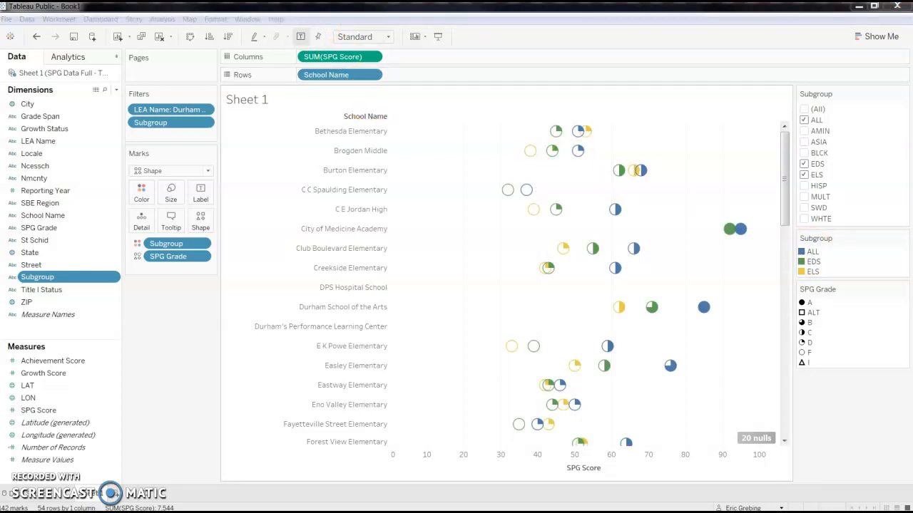
{"action": "left_click_drag", "start_coordinate": [515, 71], "coordinate": [438, 112]}
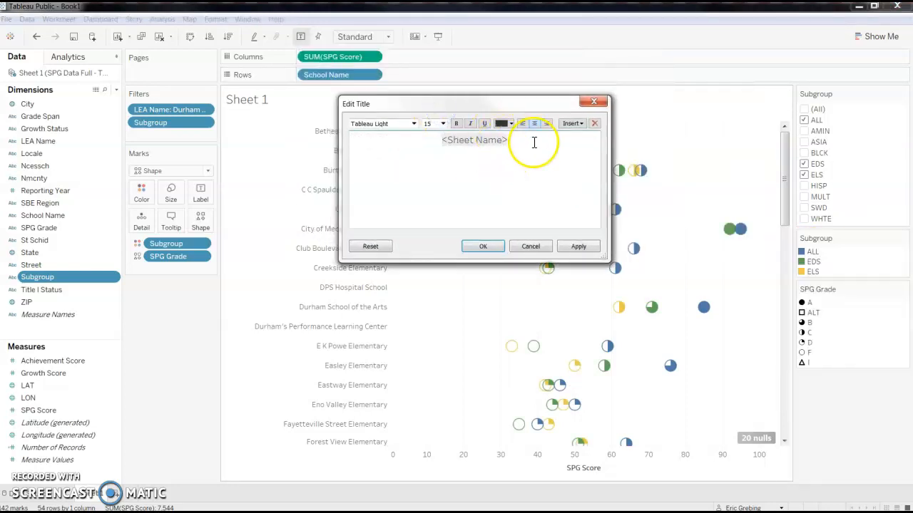
{"action": "left_click_drag", "start_coordinate": [534, 142], "coordinate": [416, 142]}
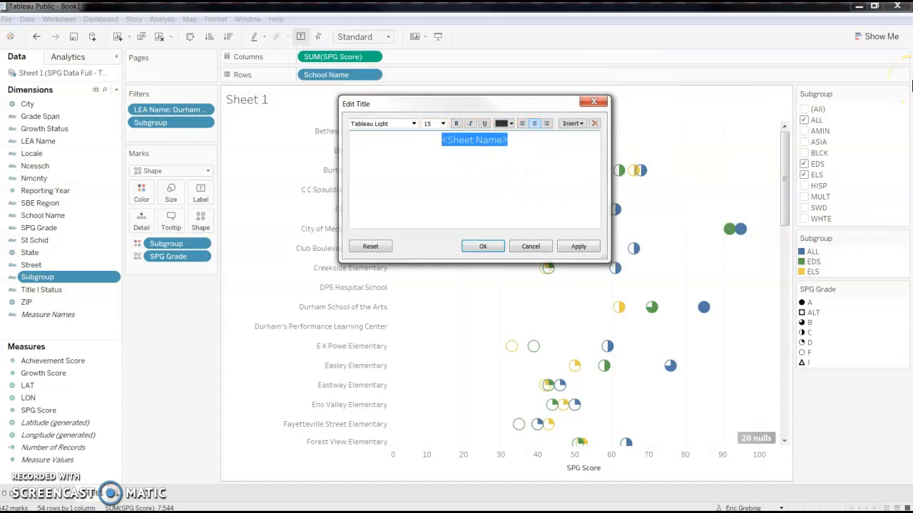
{"action": "key", "text": "Delete"}
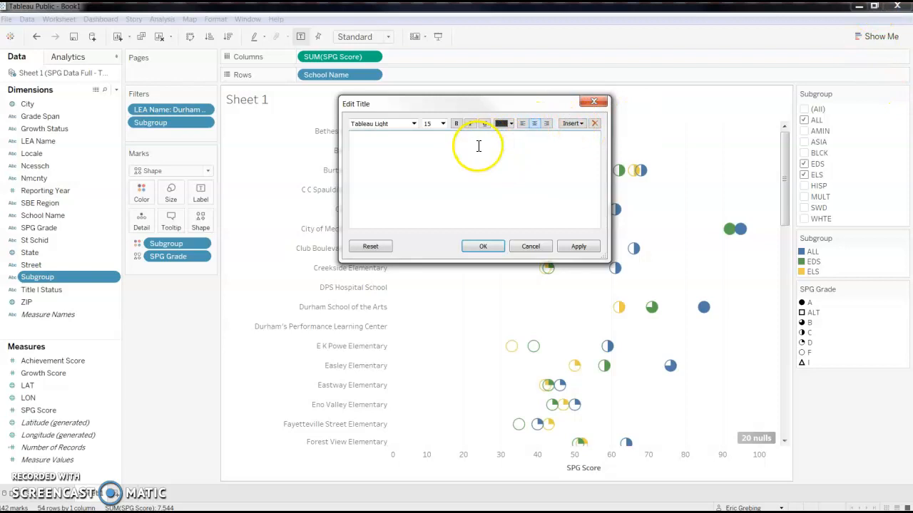
{"action": "left_click", "coordinate": [576, 124]}
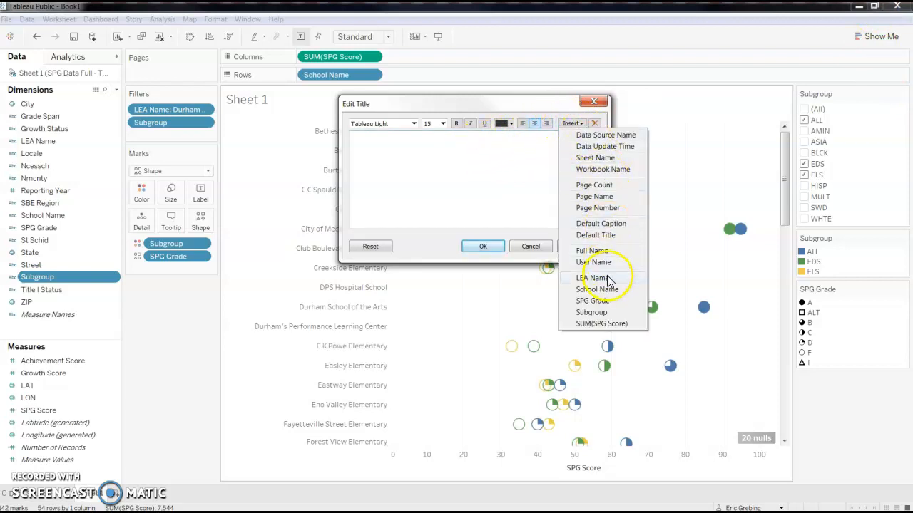
{"action": "left_click", "coordinate": [608, 278]}
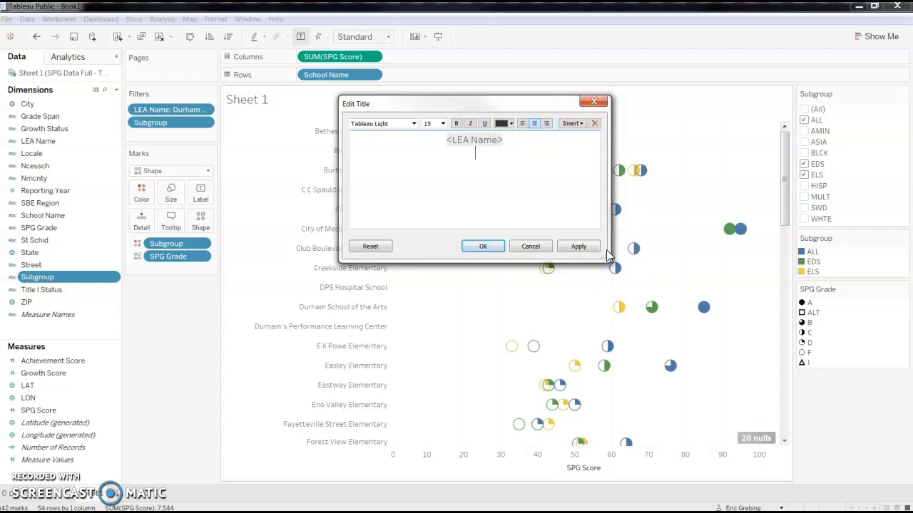
Step: Add the title lines "School Performance Grade Scores by Subgroup" and "2018-19 School Year" below the LEA Name, and apply the title
{"action": "type", "text": "School Performance Grade Score3s"}
{"action": "key", "text": "BackSpace"}
{"action": "key", "text": "BackSpace"}
{"action": "type", "text": "s by Subgroup"}
{"action": "key", "text": "Return"}
{"action": "type", "text": "2018-19 School Year"}
{"action": "left_click", "coordinate": [579, 246]}
{"action": "left_click", "coordinate": [480, 246]}
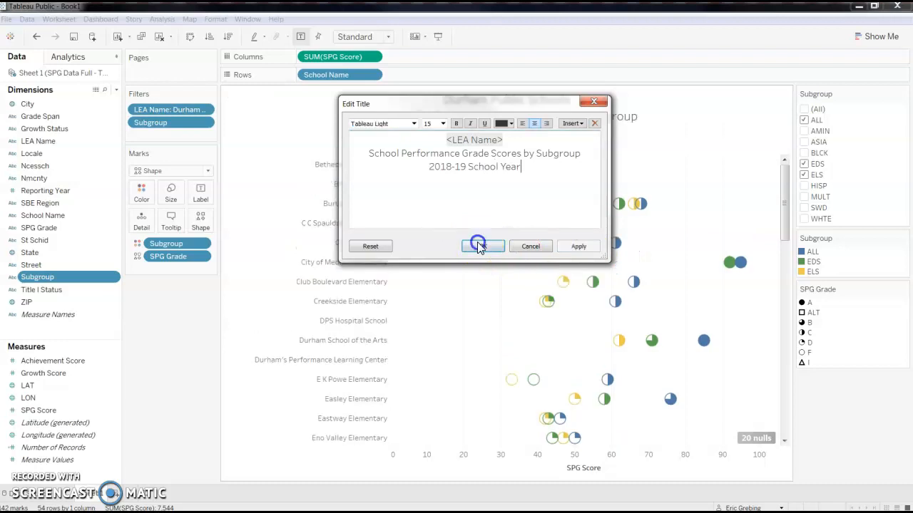